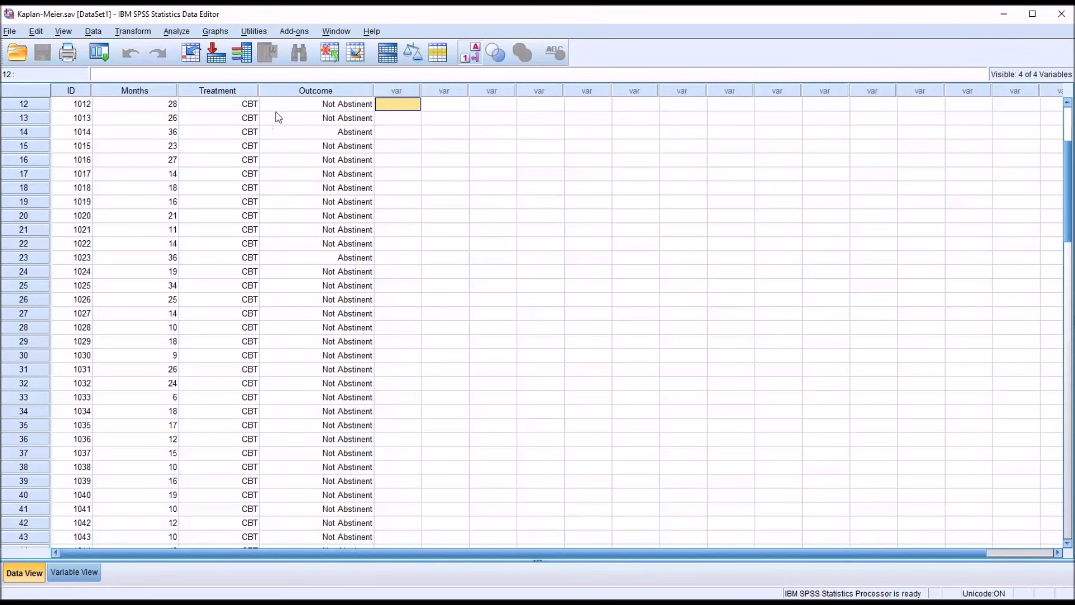
# - Check the stored Outcome codes for Not Abstinent and Abstinent by switching value labels off and back on
pyautogui.click(311, 108)
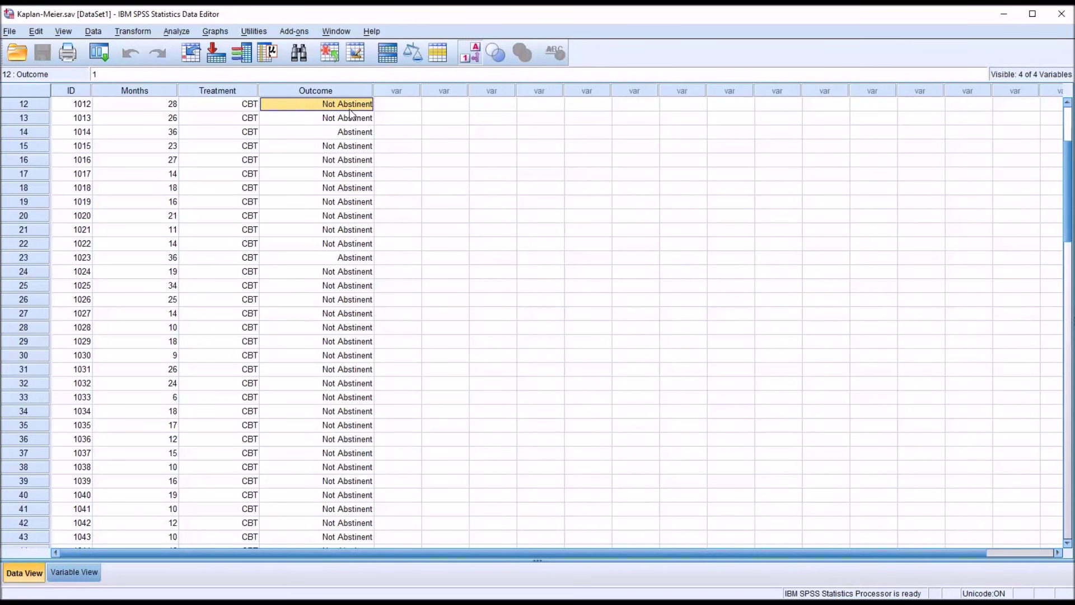
pyautogui.click(333, 134)
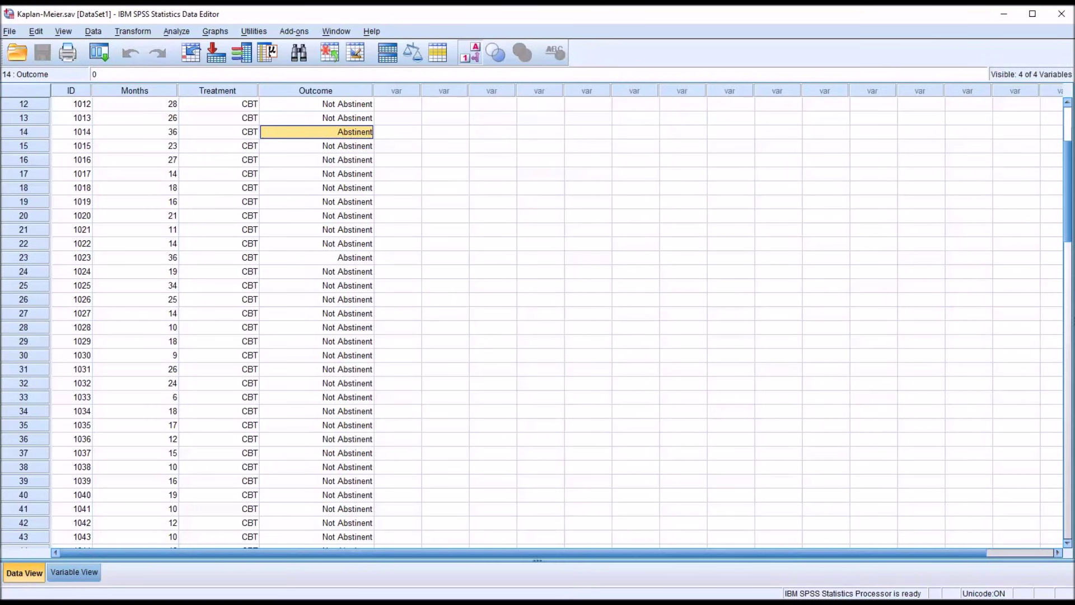
pyautogui.click(318, 106)
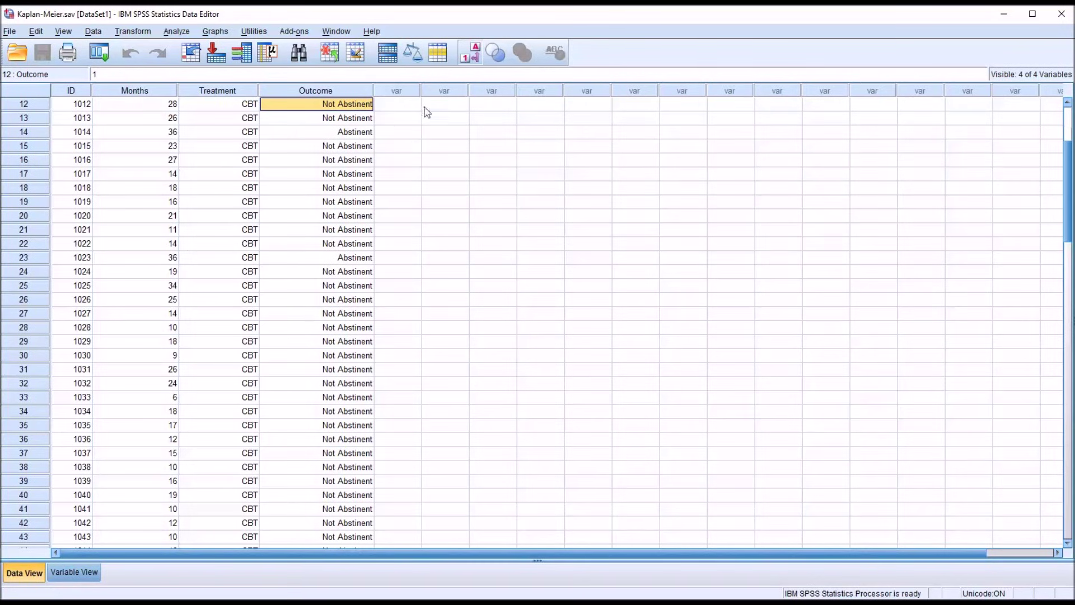
pyautogui.hotkey('alt', 'v')
pyautogui.press('v')
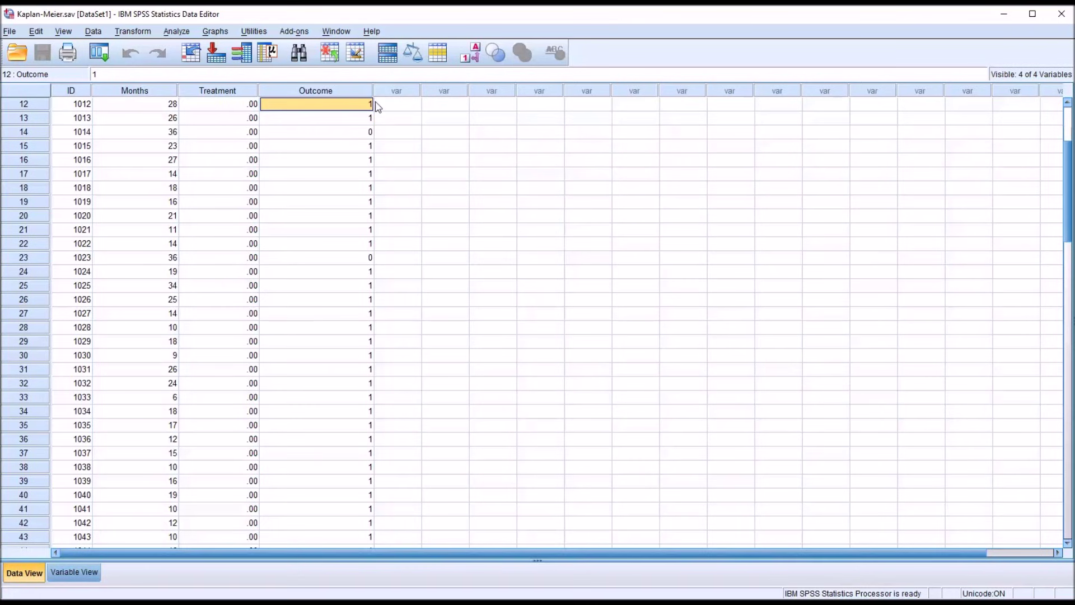
pyautogui.click(359, 133)
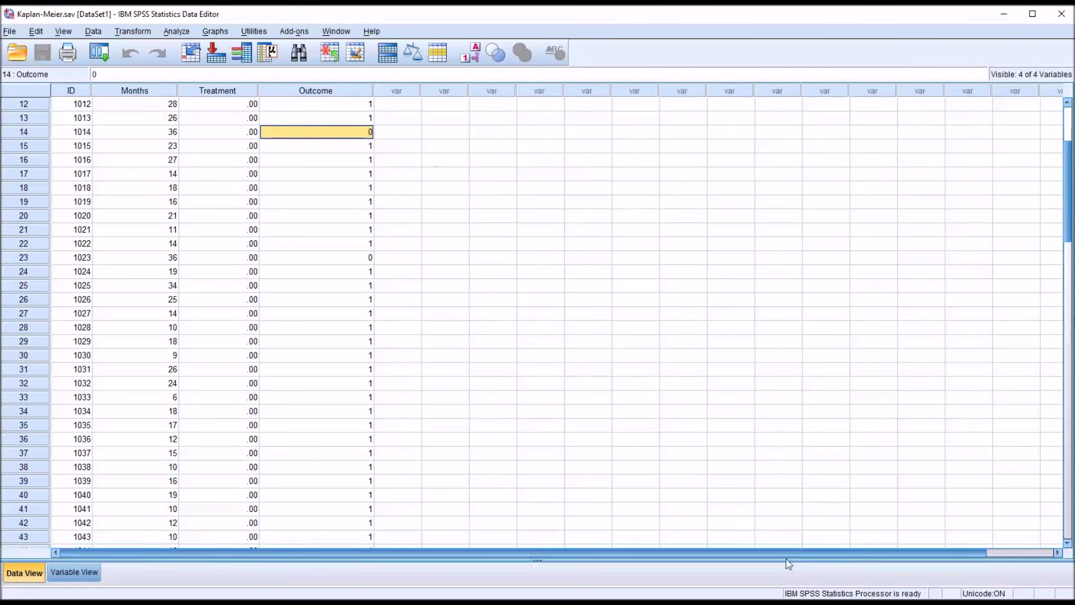
pyautogui.click(470, 52)
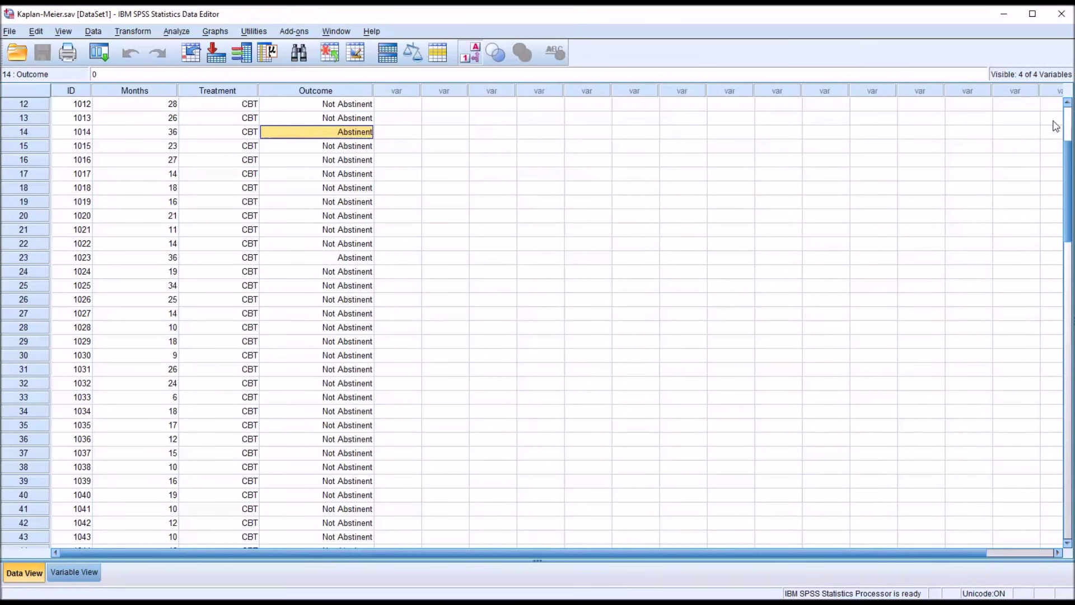
pyautogui.moveTo(1069, 154); pyautogui.dragTo(1044, 106)
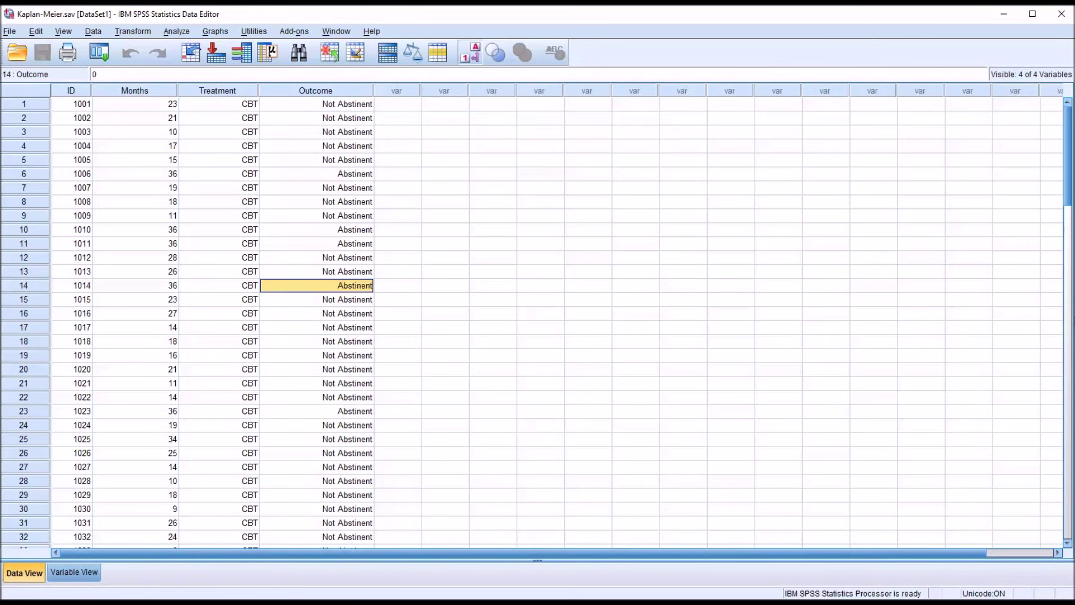
# - Inspect the Treatment codes for CBT and Treatment as Usual, toggling numeric codes and labels
pyautogui.click(212, 107)
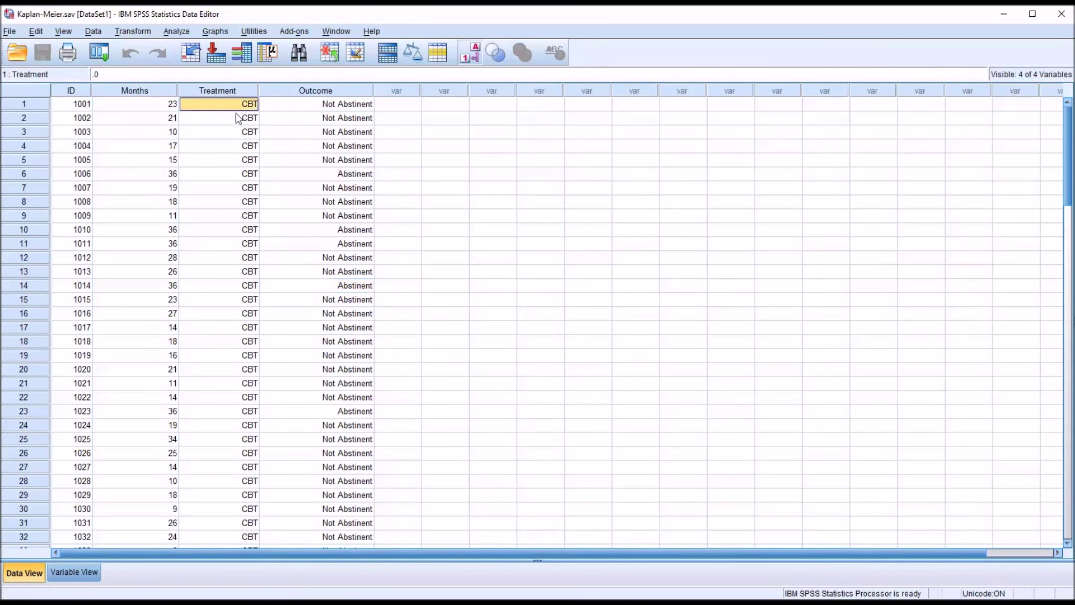
pyautogui.click(466, 56)
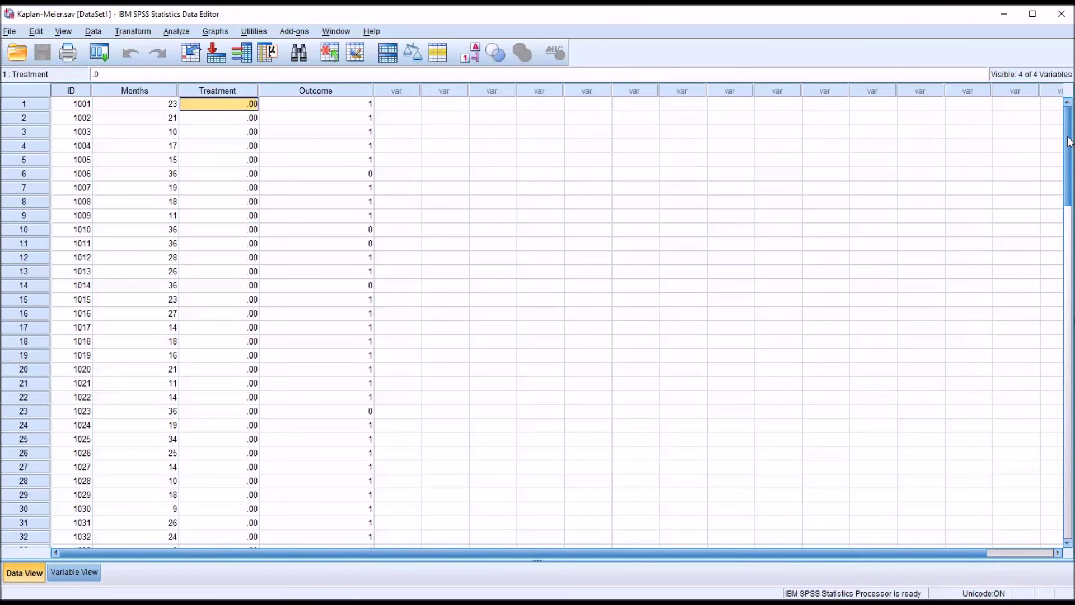
pyautogui.moveTo(1067, 145); pyautogui.dragTo(1070, 280)
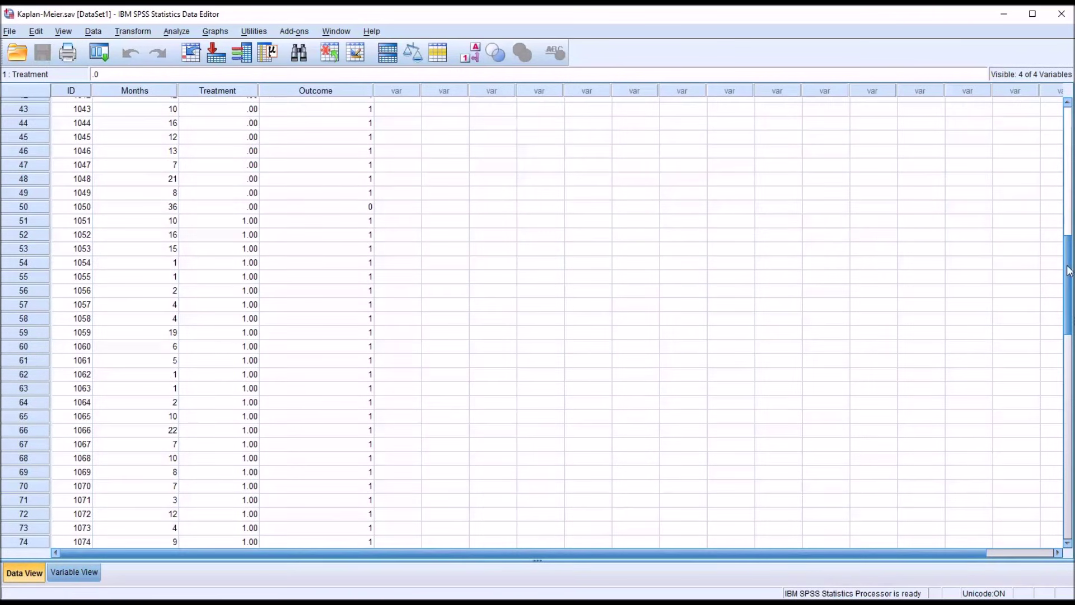
pyautogui.click(474, 59)
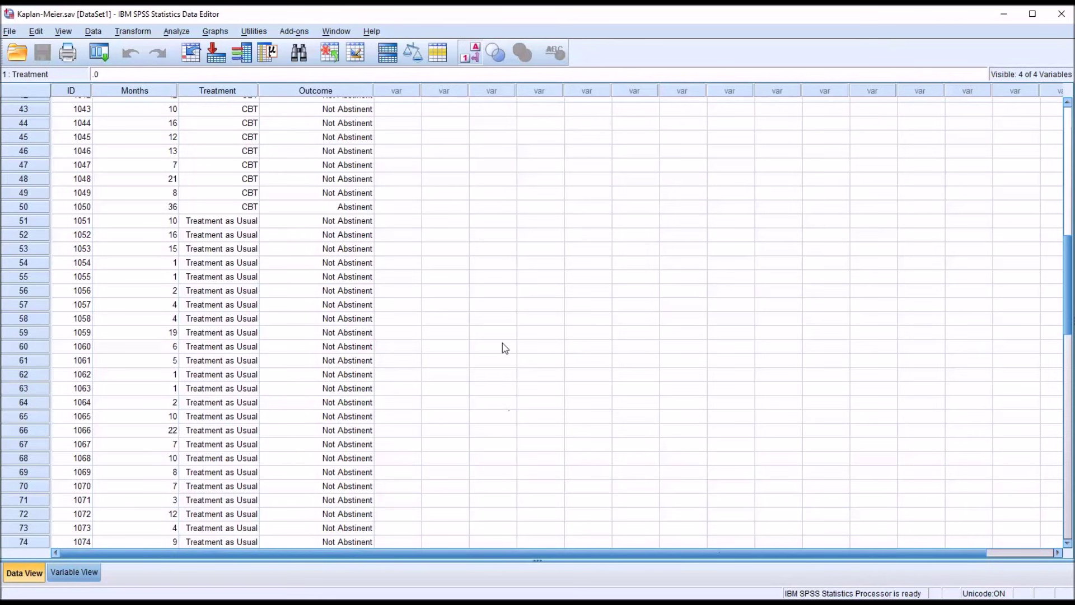
pyautogui.click(219, 224)
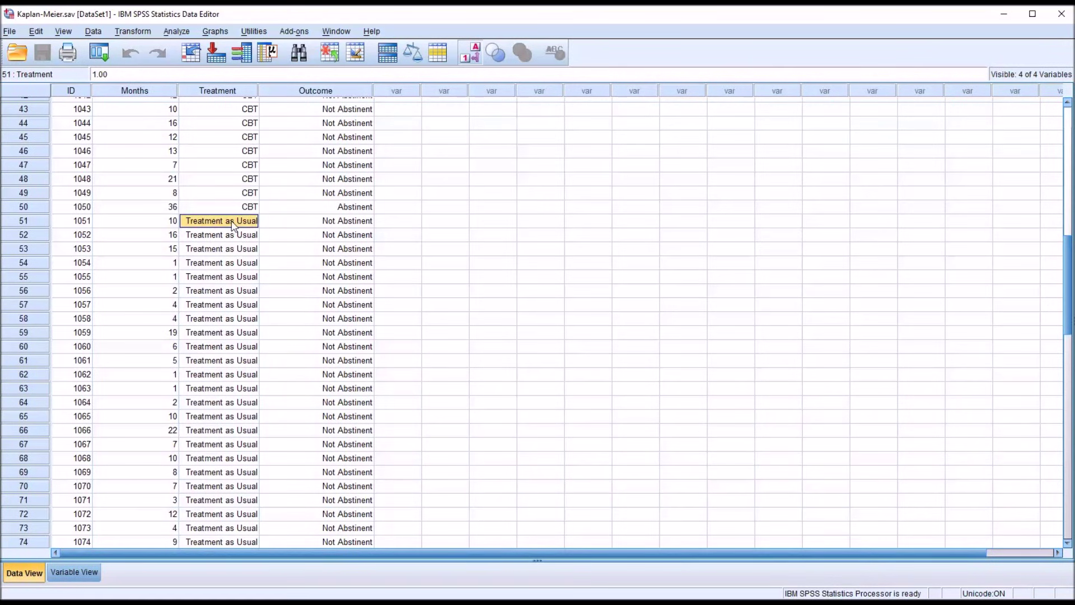
pyautogui.moveTo(1070, 256); pyautogui.dragTo(1067, 132)
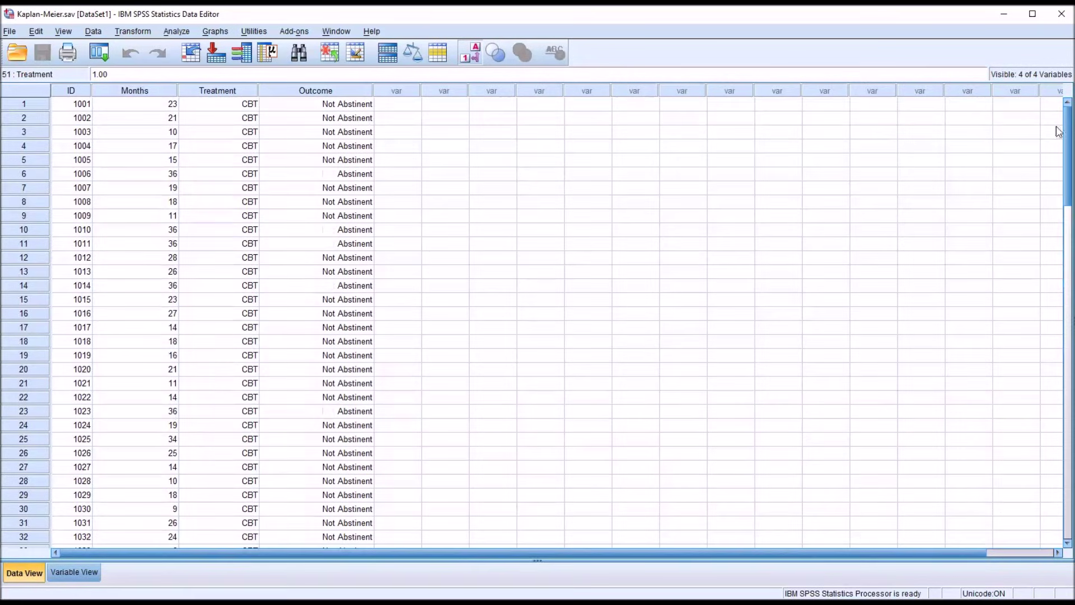
pyautogui.click(216, 201)
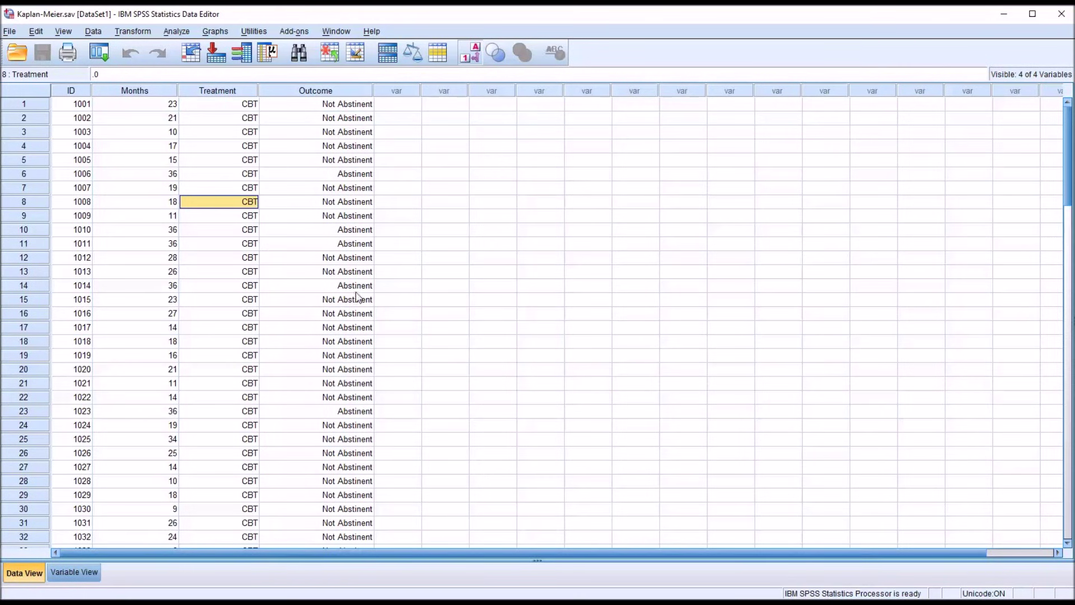
# - Review the Months column and the Abstinent outcomes in rows 6 and 10
pyautogui.click(135, 92)
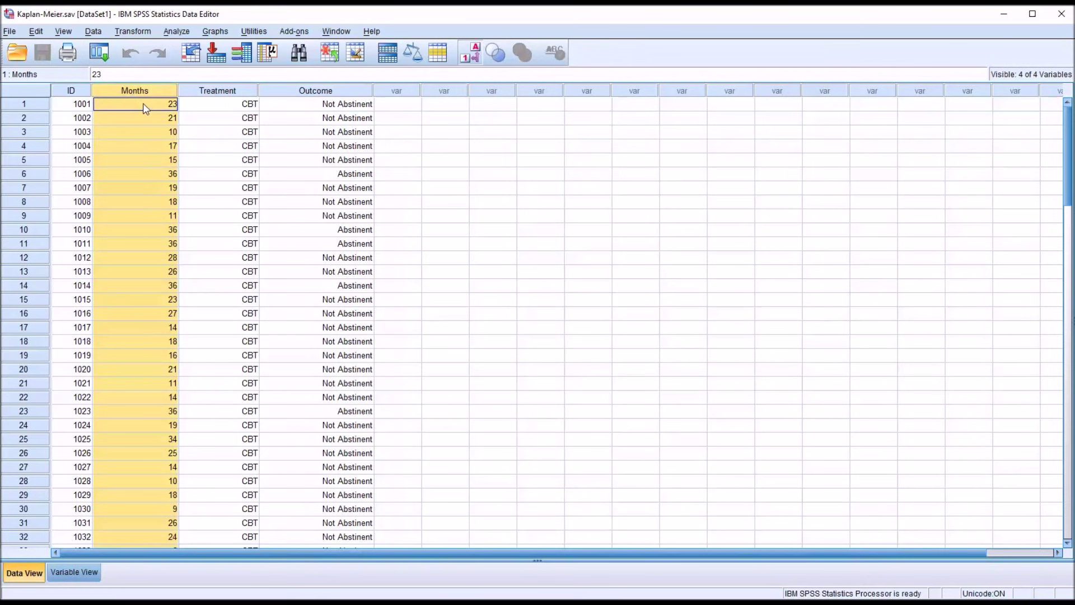
pyautogui.click(144, 108)
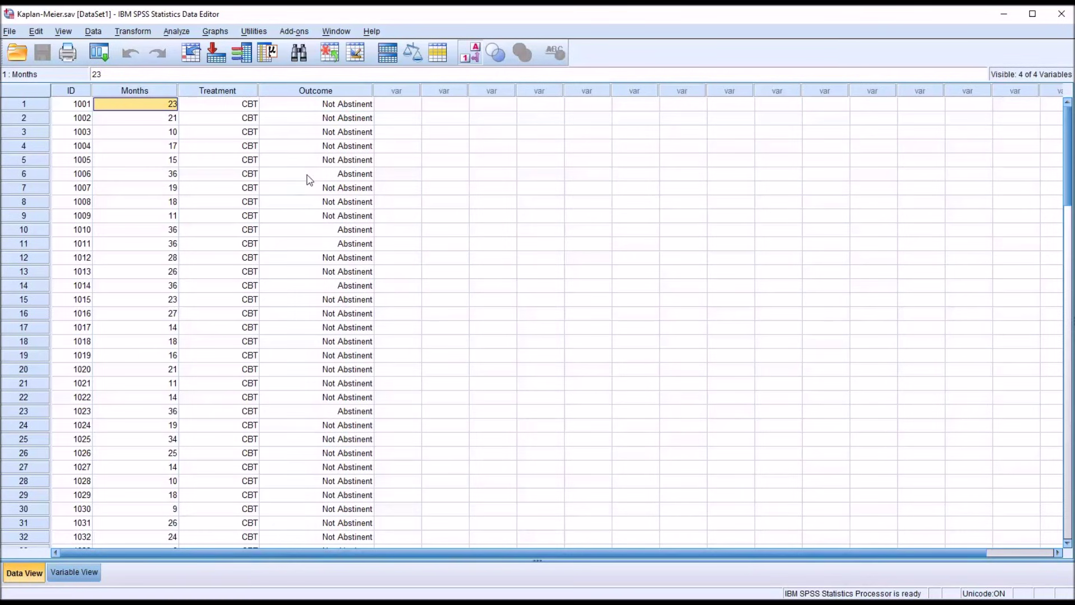
pyautogui.click(297, 108)
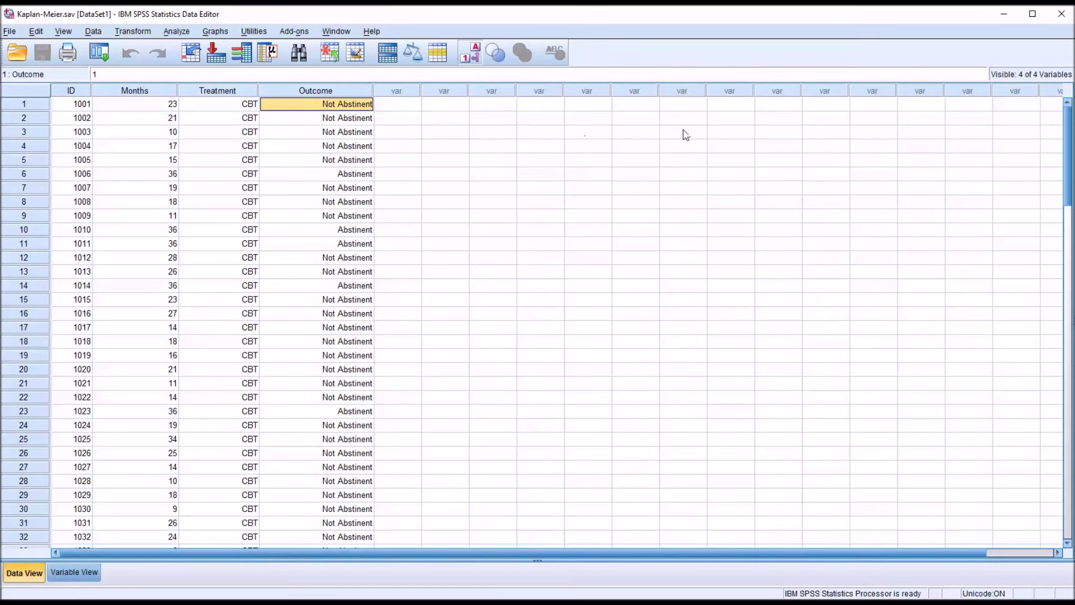
pyautogui.moveTo(1067, 152); pyautogui.dragTo(1010, 125)
pyautogui.click(315, 177)
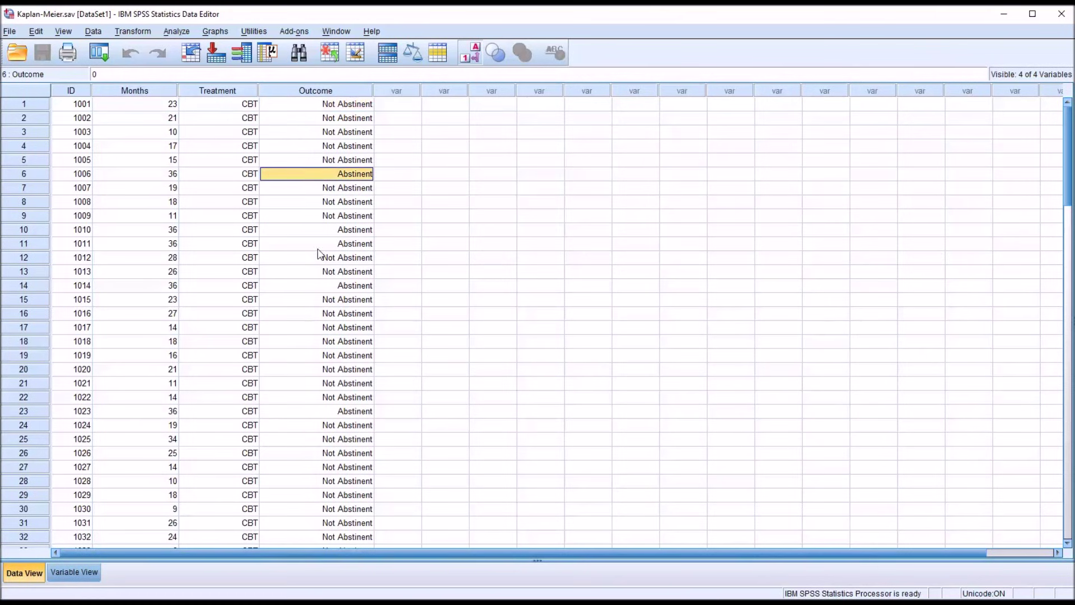
pyautogui.click(313, 231)
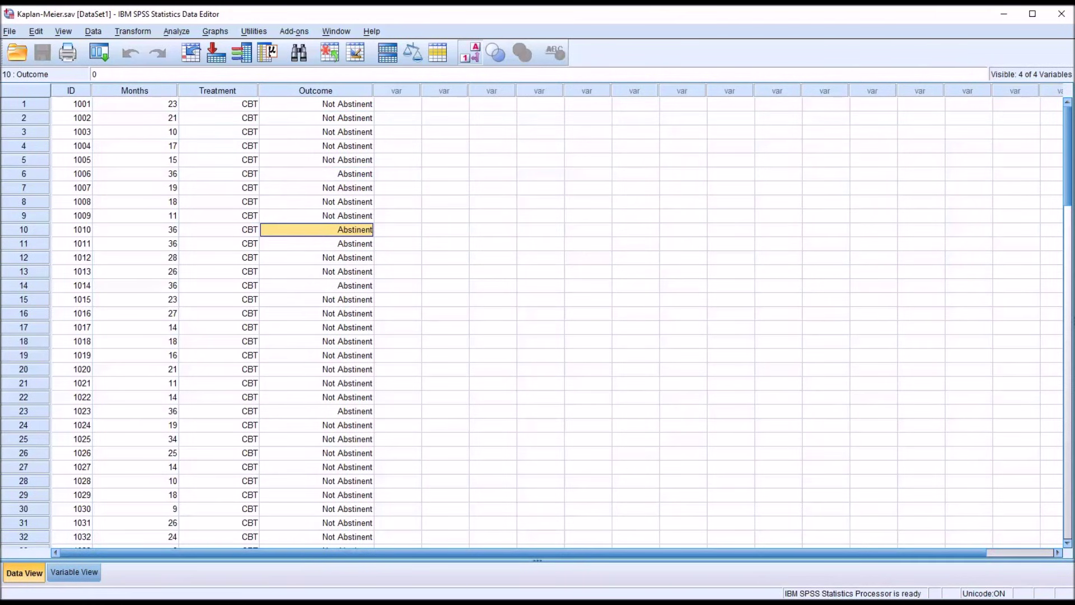
pyautogui.click(295, 104)
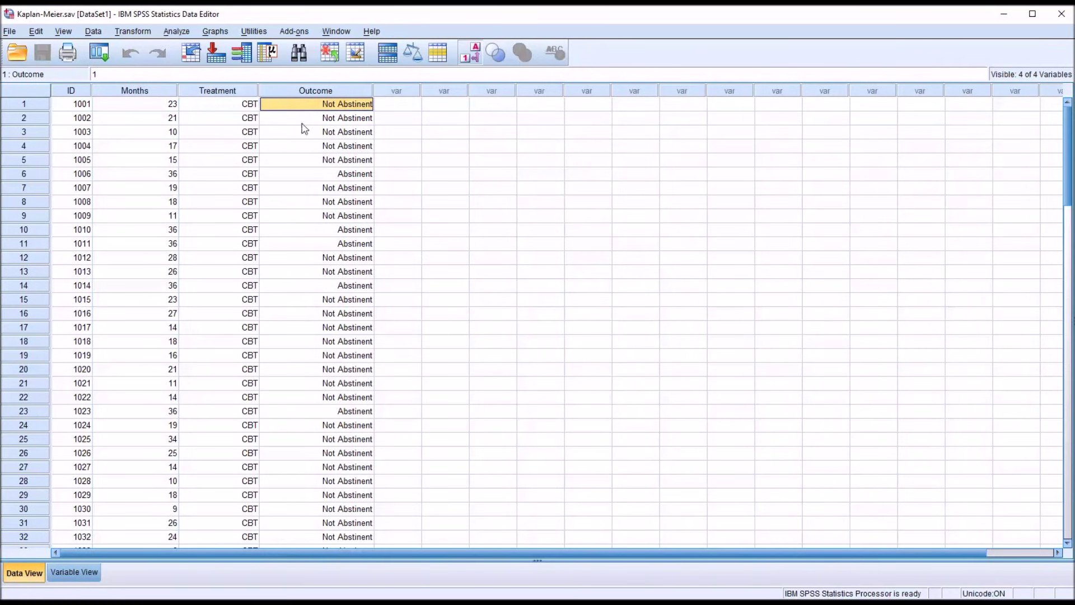
# - Recheck the Months and Outcome columns, including Abstinent coded 0 and case 1006's 36-month follow-up
pyautogui.click(131, 92)
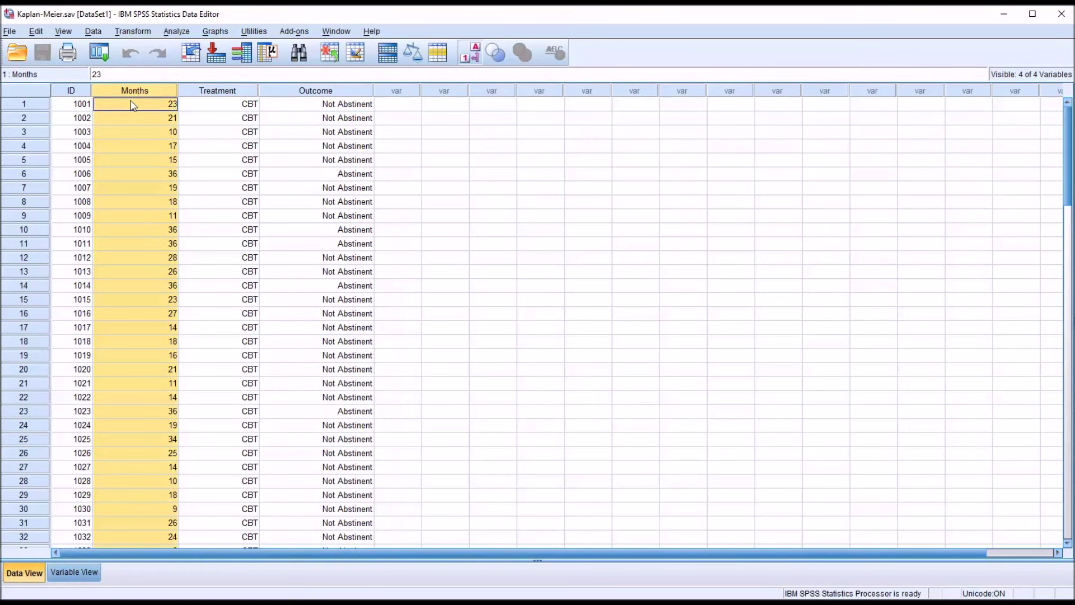
pyautogui.click(134, 107)
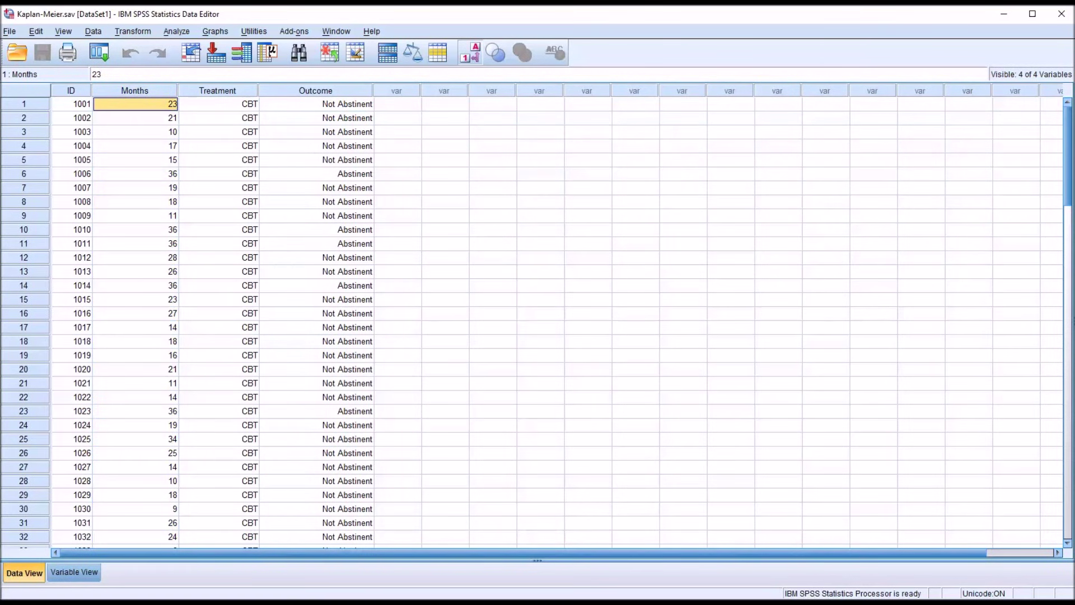
pyautogui.click(329, 177)
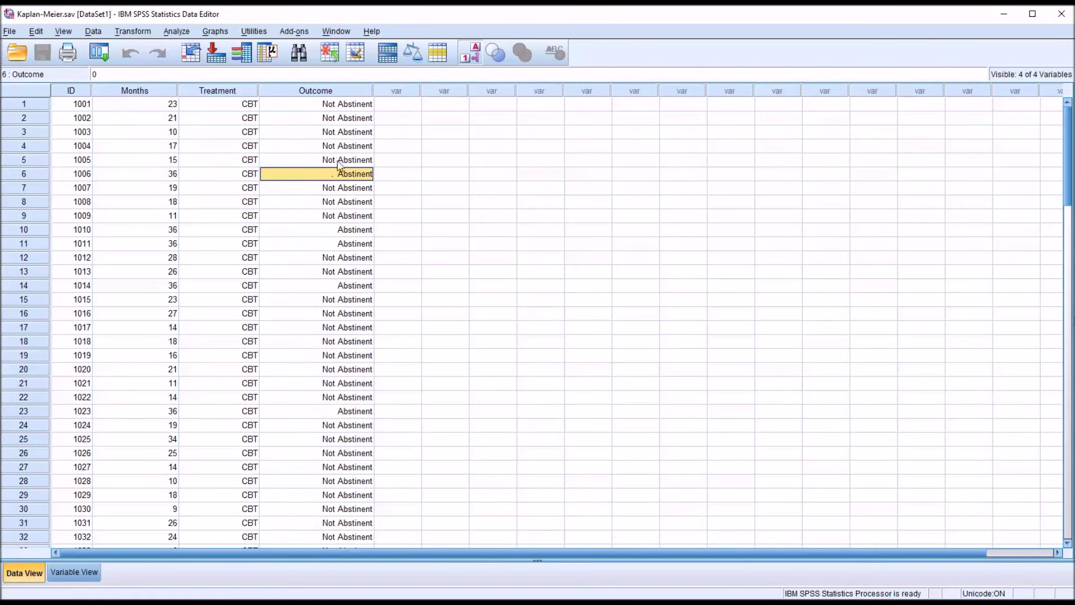
pyautogui.click(333, 93)
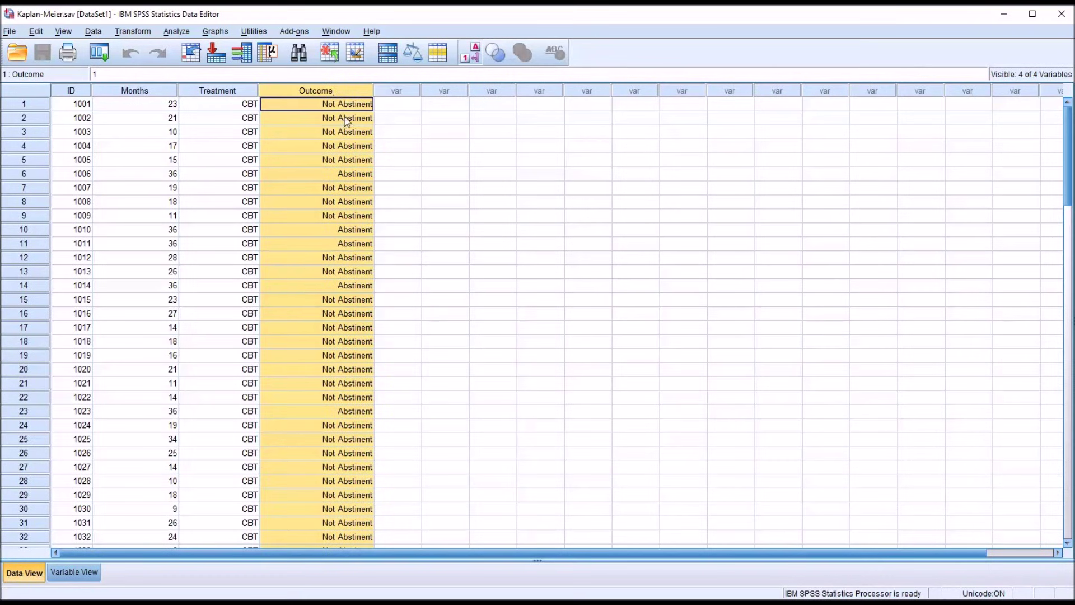
pyautogui.click(350, 107)
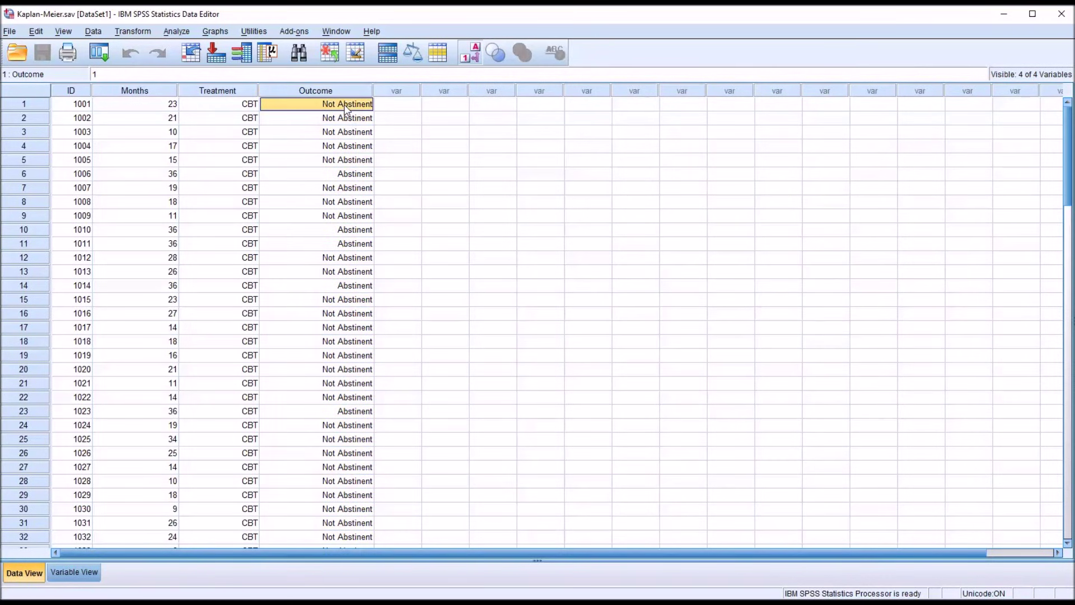
pyautogui.click(344, 176)
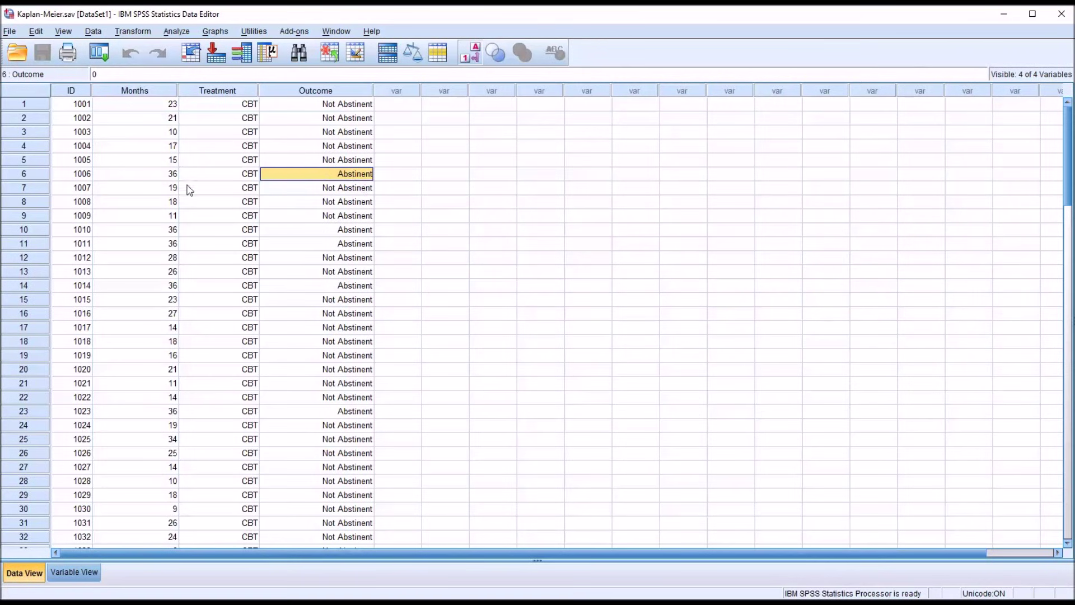
pyautogui.click(145, 180)
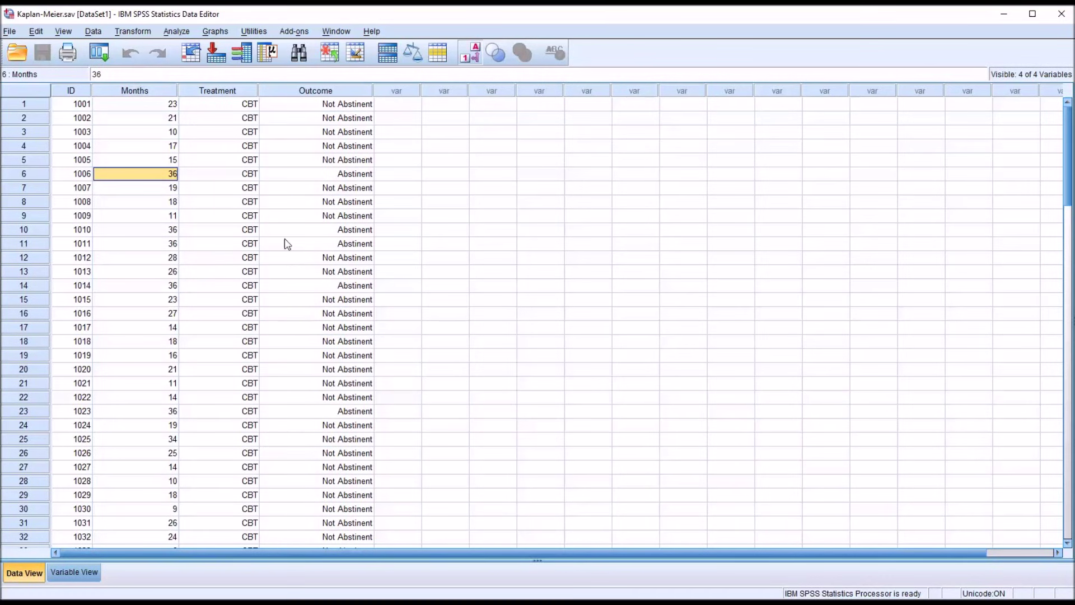
pyautogui.click(143, 105)
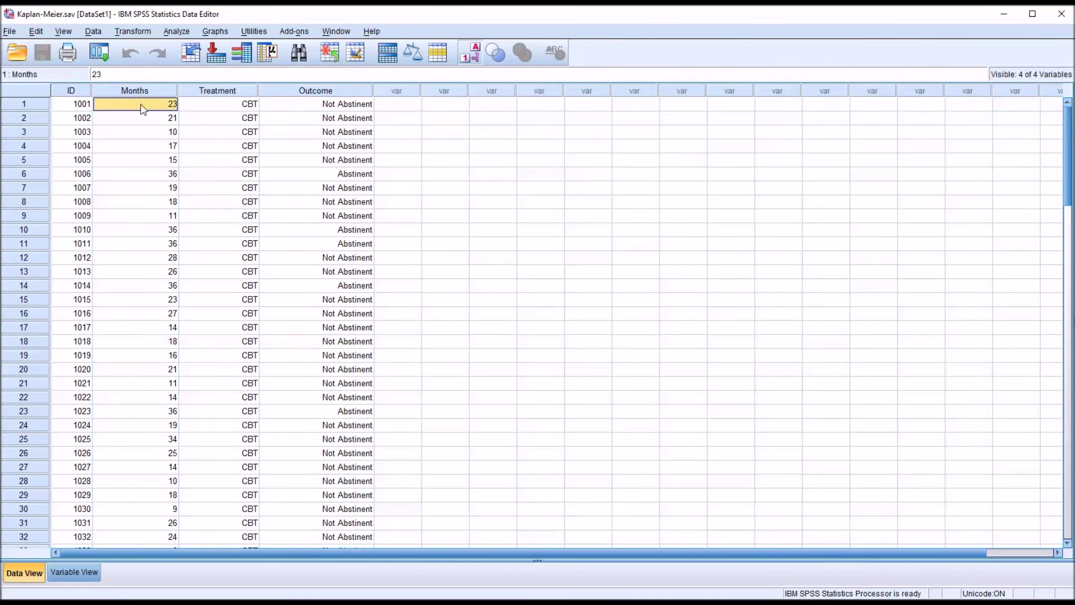
# - Select the CBT cases in Treatment and check case 1050's outcome in row 50
pyautogui.moveTo(218, 106); pyautogui.dragTo(226, 440)
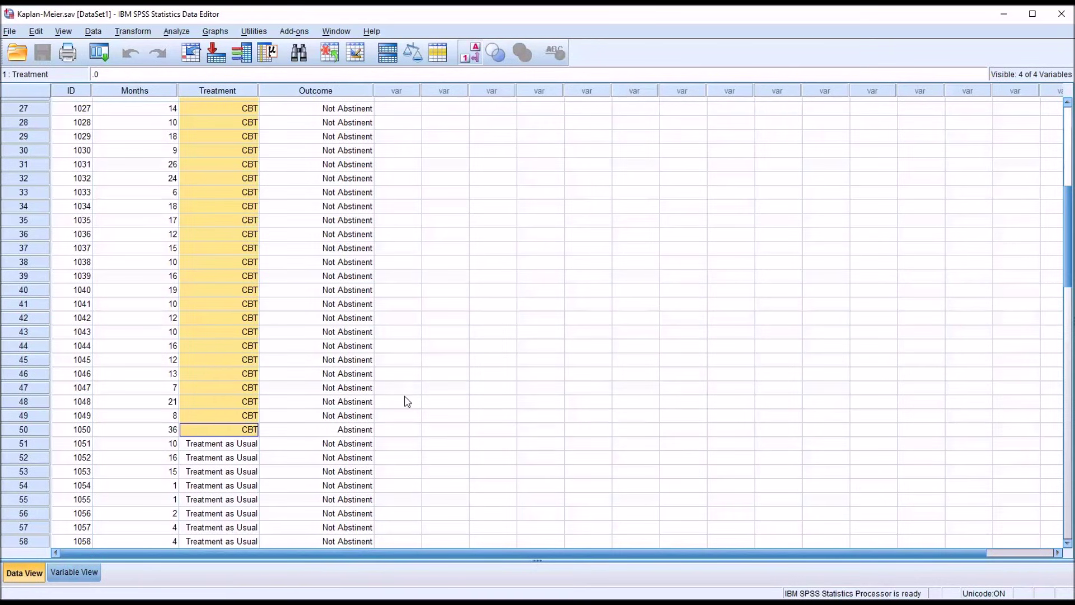
pyautogui.click(357, 432)
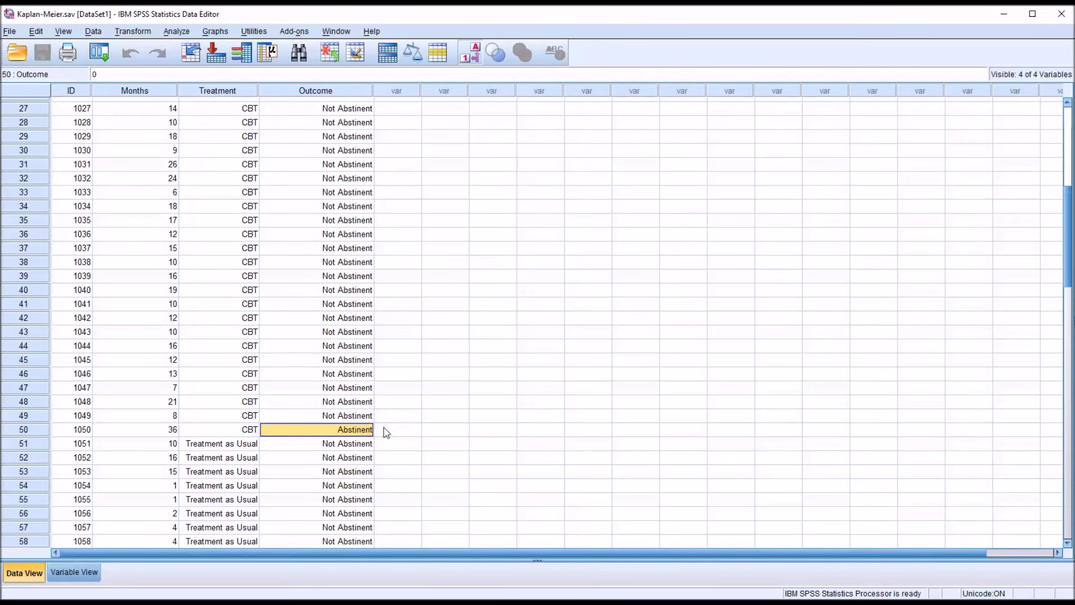
pyautogui.moveTo(1068, 256); pyautogui.dragTo(1069, 169)
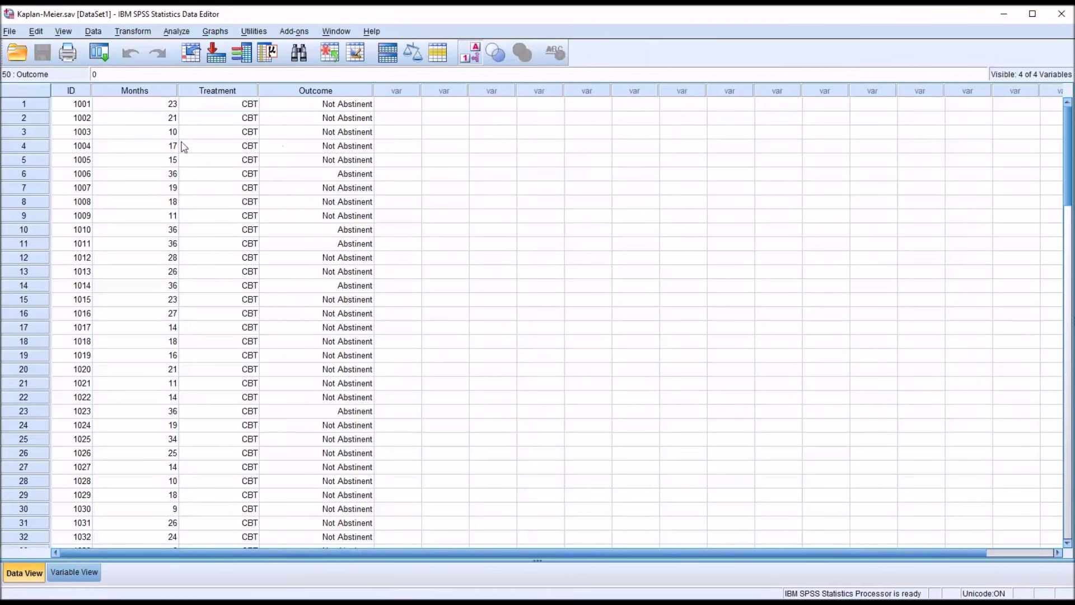
pyautogui.click(223, 105)
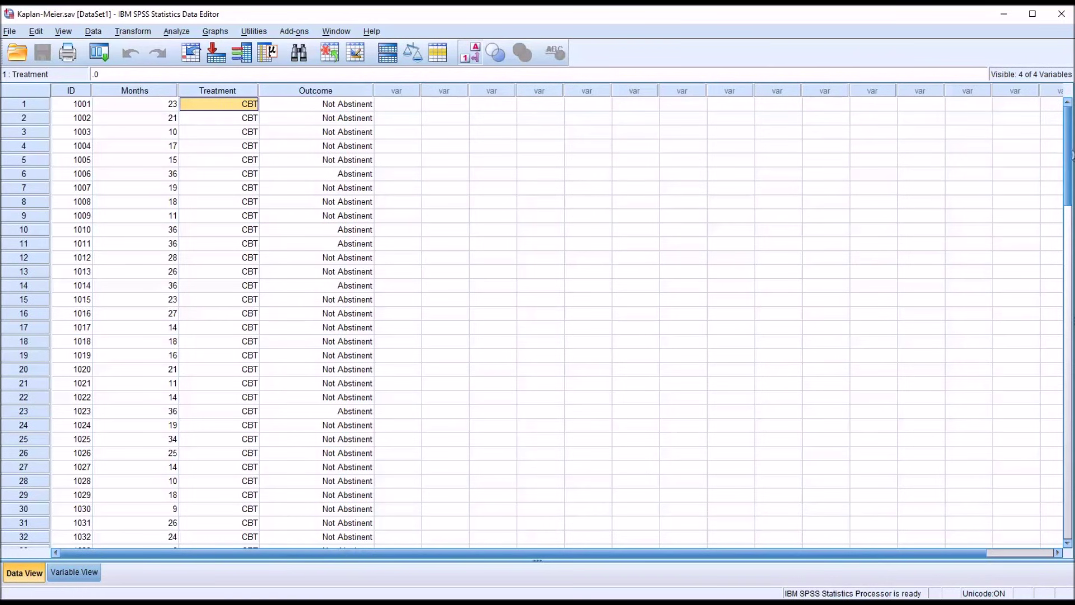
pyautogui.scroll(-14, 1056, 287)
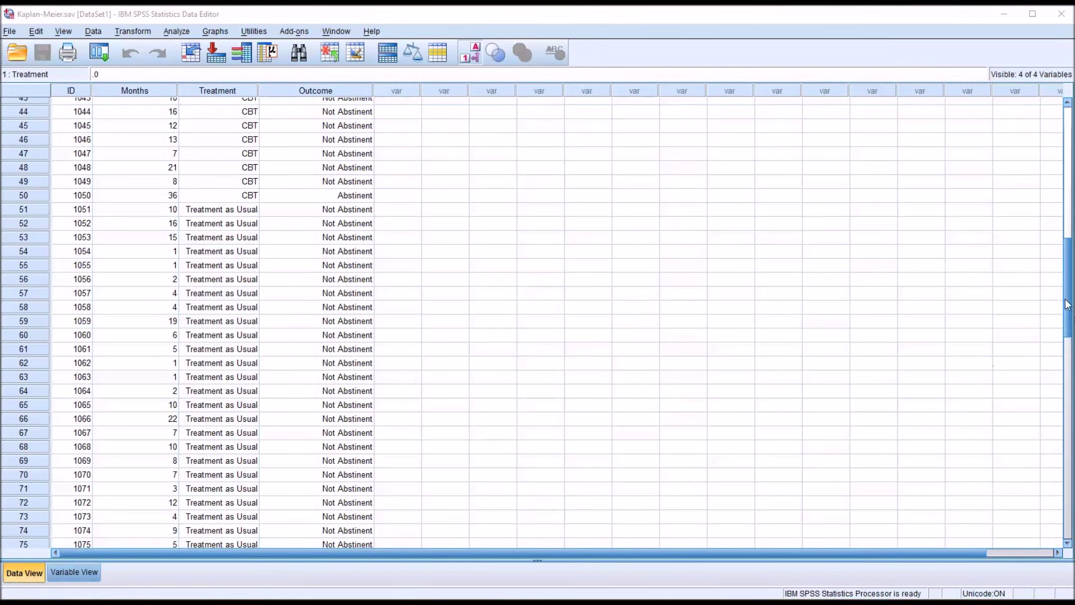
pyautogui.scroll(14, 1051, 185)
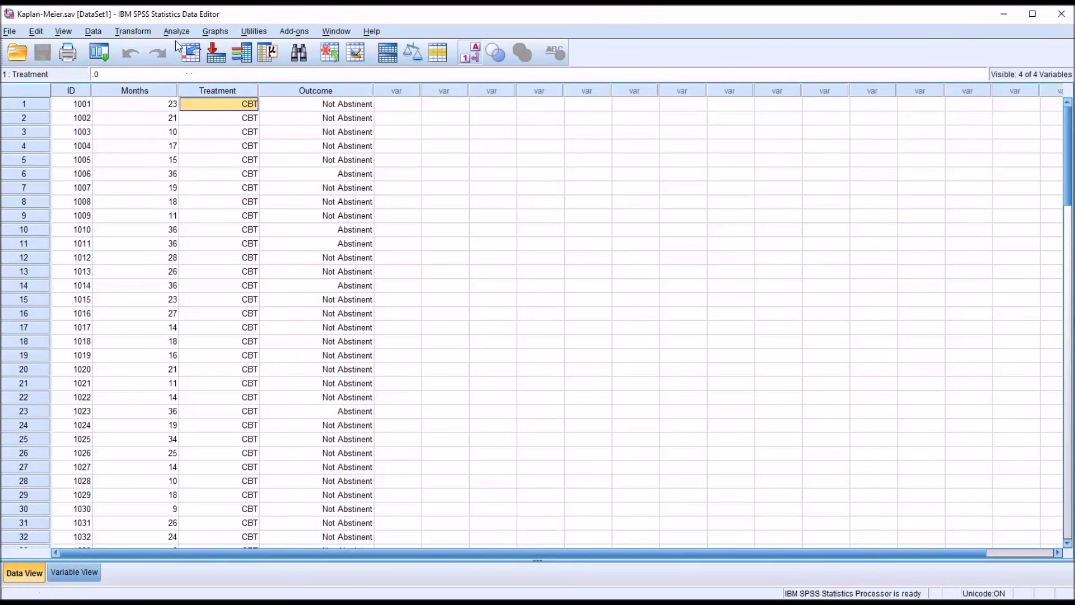
# - Start a Kaplan-Meier analysis from Analyze > Survival
pyautogui.click(174, 32)
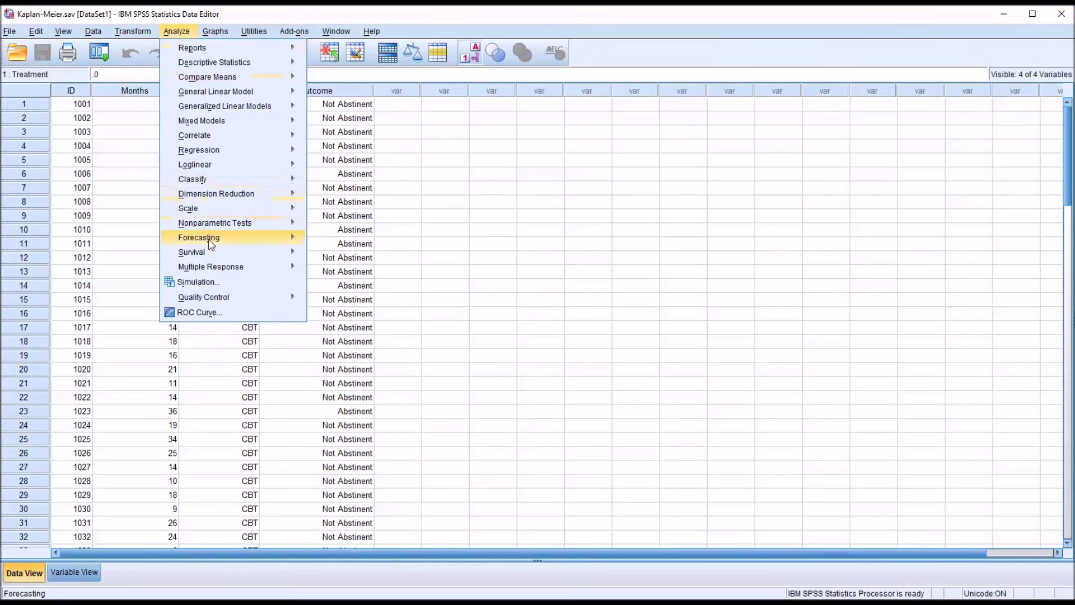
pyautogui.moveTo(208, 258)
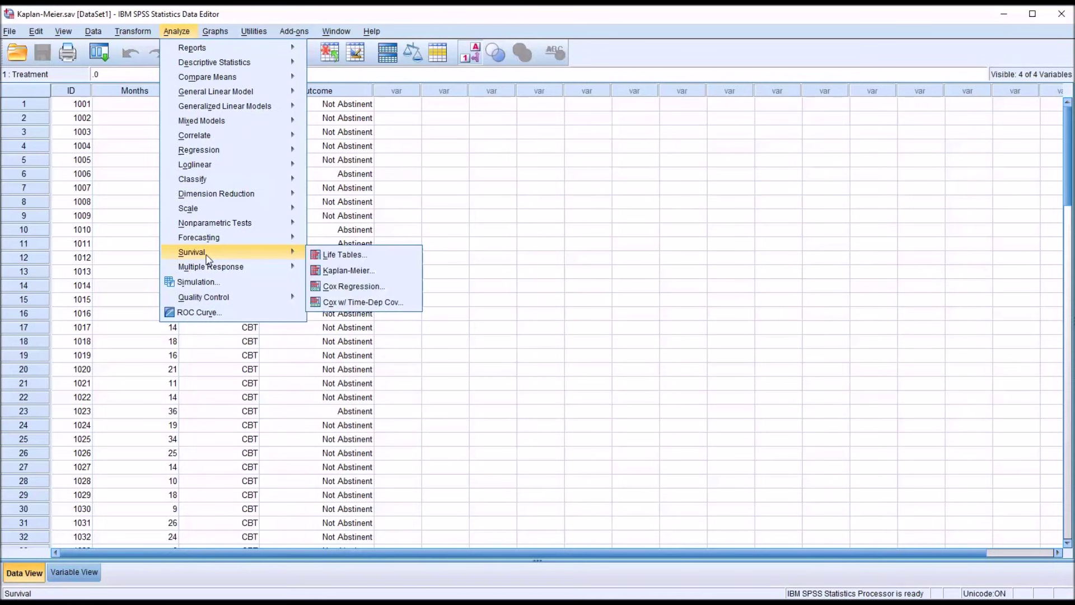
pyautogui.click(332, 274)
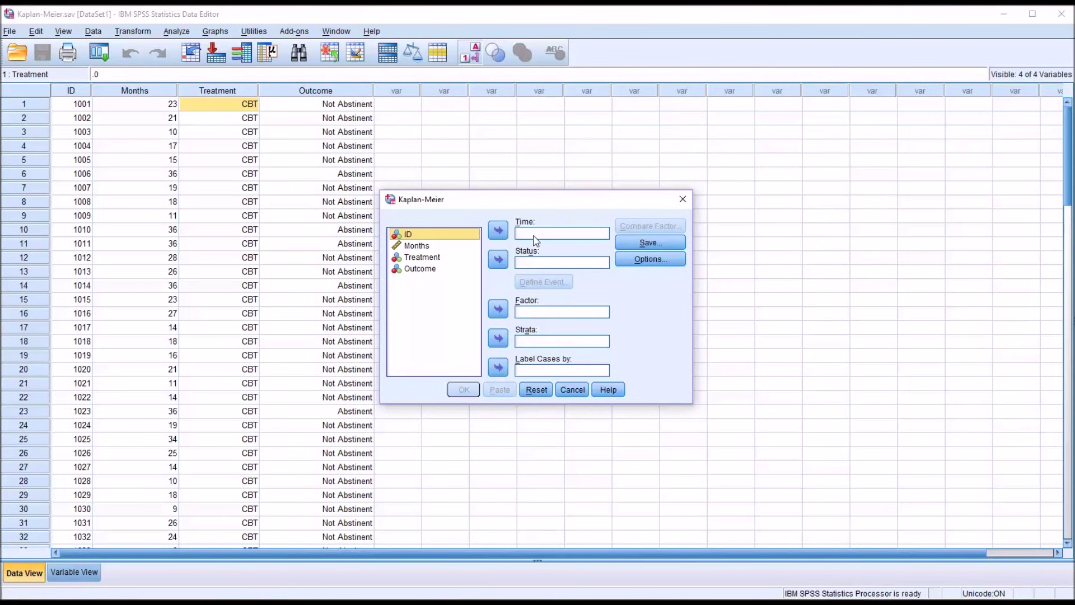
# - Assign Months to Time, Outcome to Status, and Treatment to Factor
pyautogui.moveTo(416, 247); pyautogui.dragTo(529, 238)
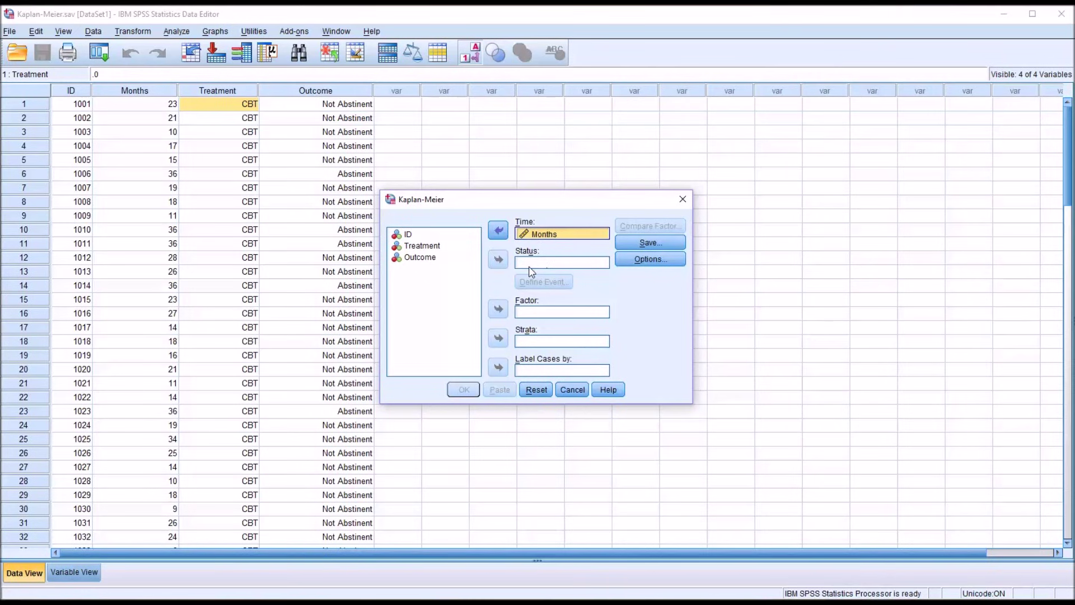
pyautogui.click(424, 262)
pyautogui.moveTo(424, 262); pyautogui.dragTo(527, 266)
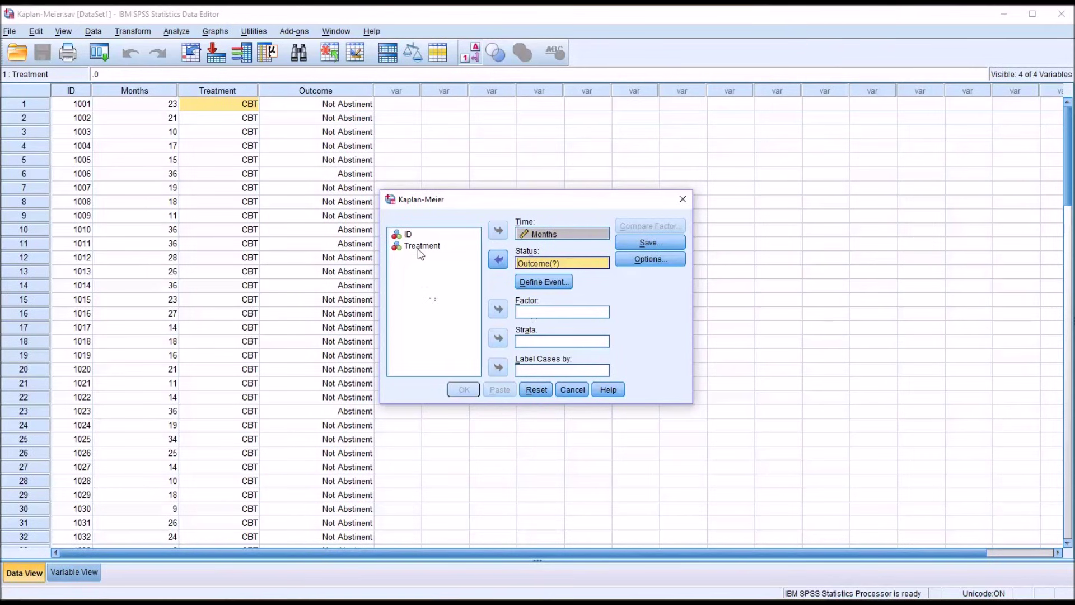
pyautogui.moveTo(421, 248); pyautogui.dragTo(529, 314)
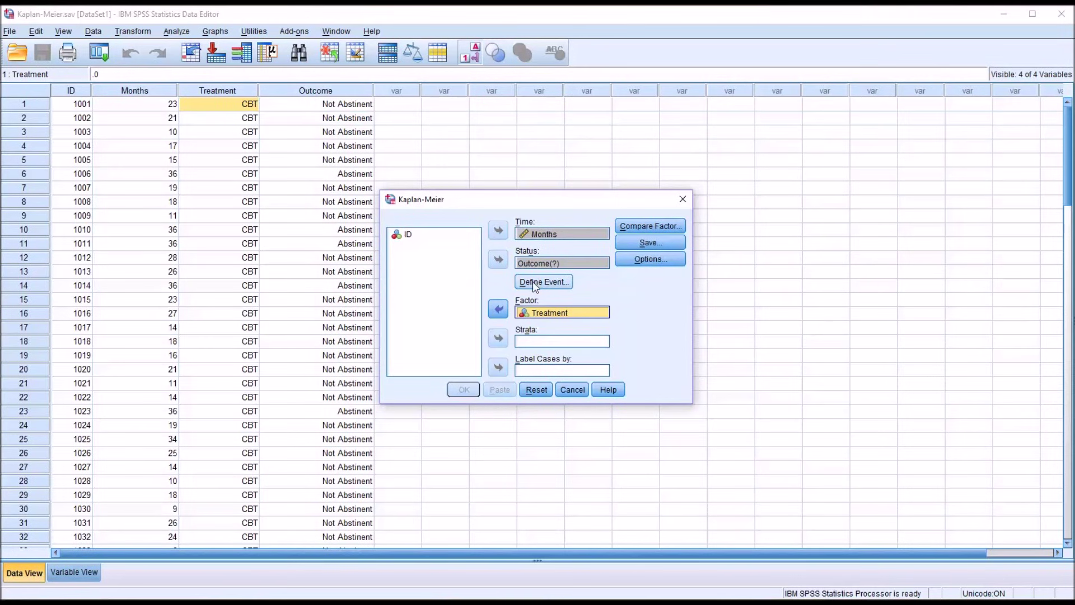
pyautogui.click(534, 283)
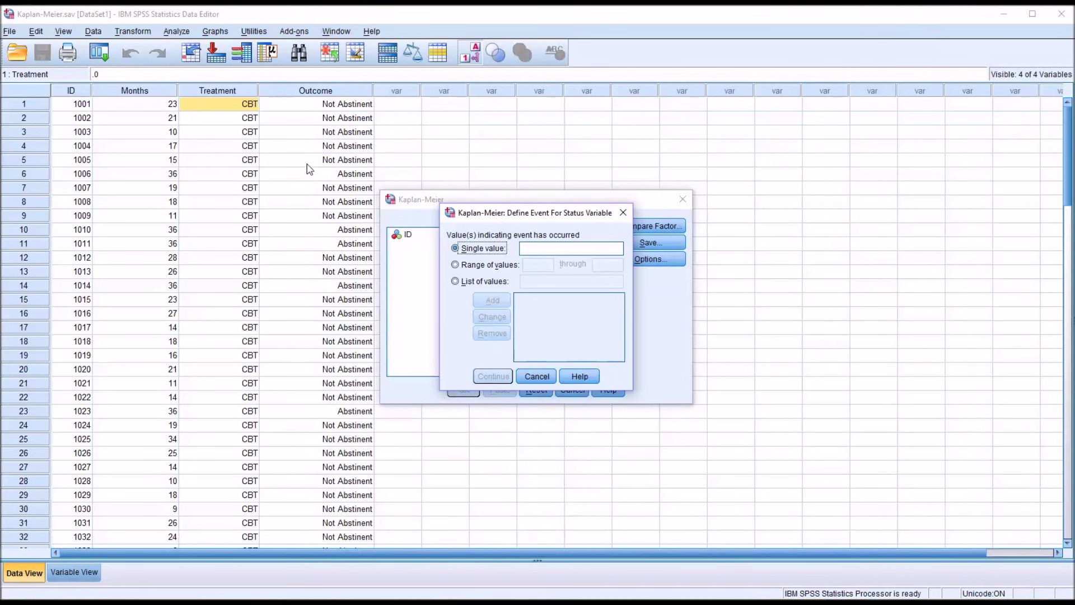
# - Define the status event as the single Outcome value 1
pyautogui.click(529, 248)
pyautogui.write('1')
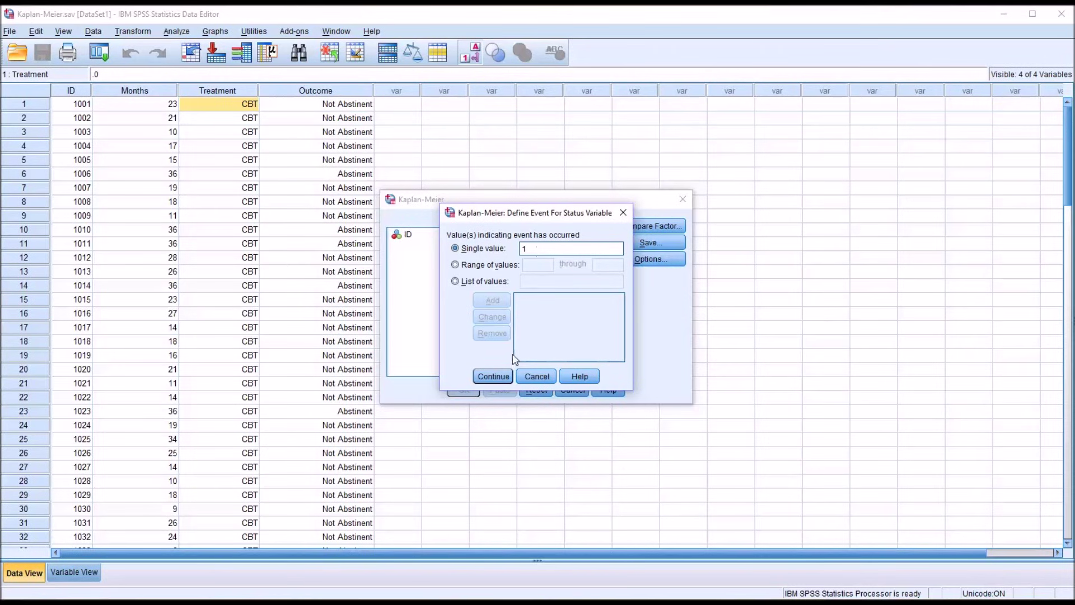
pyautogui.click(494, 376)
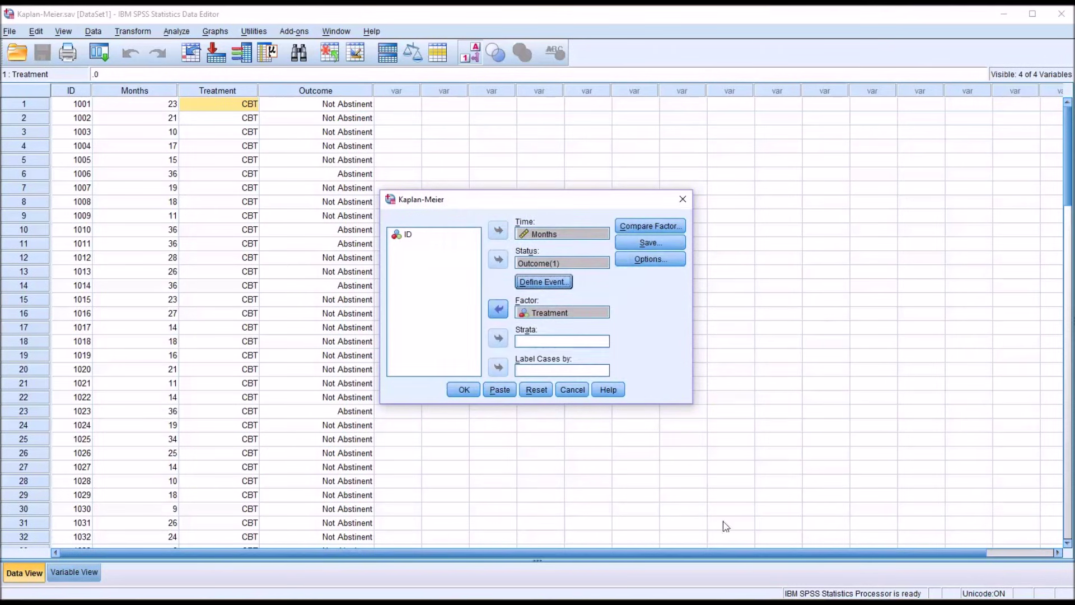
pyautogui.click(647, 228)
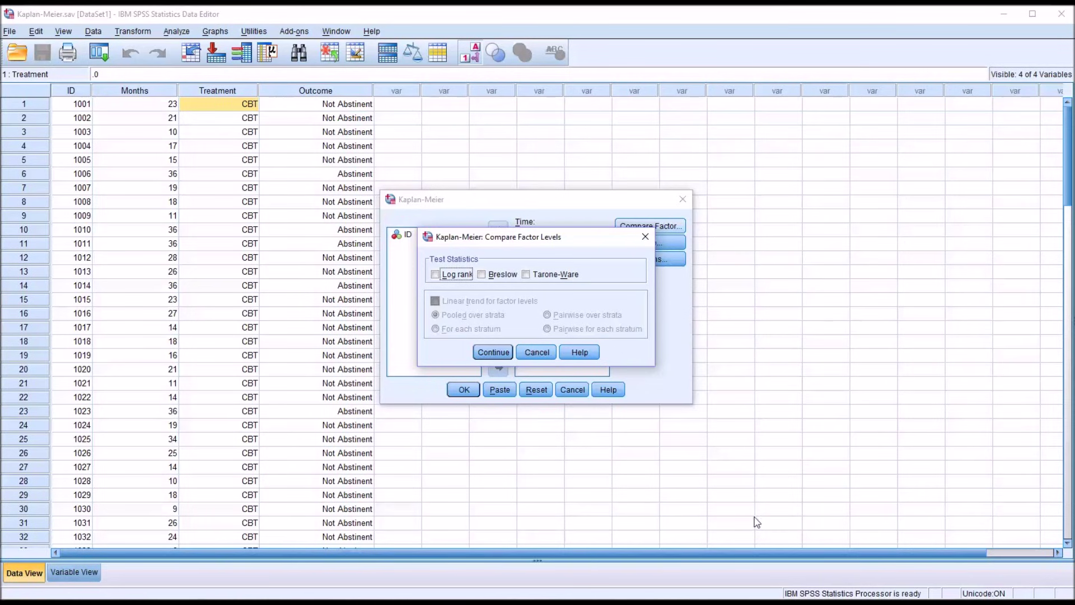
# - Choose the Log rank test to compare the Treatment groups
pyautogui.click(437, 275)
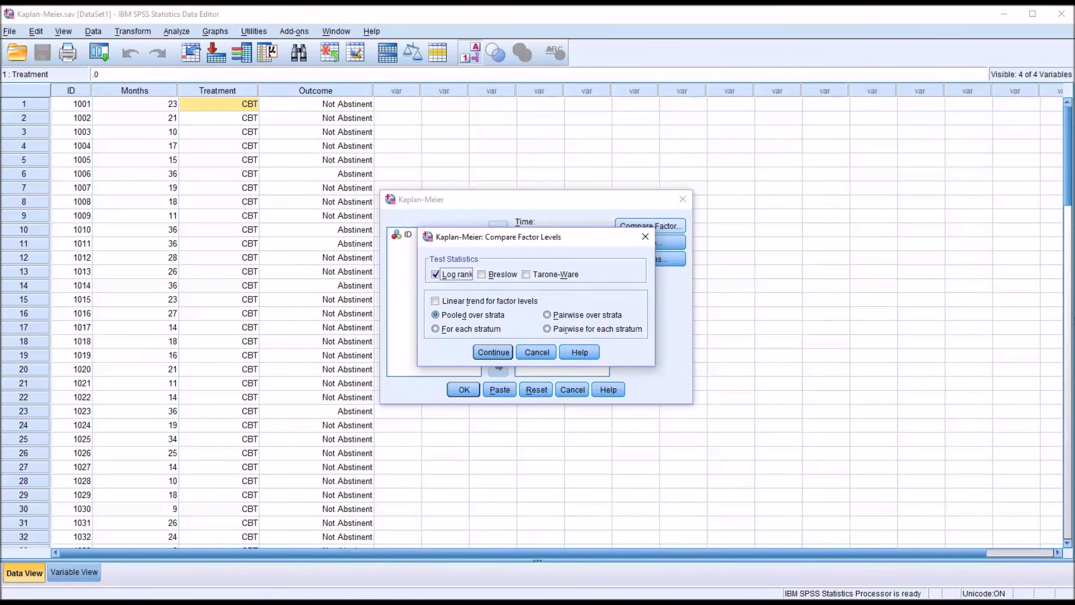
pyautogui.click(486, 353)
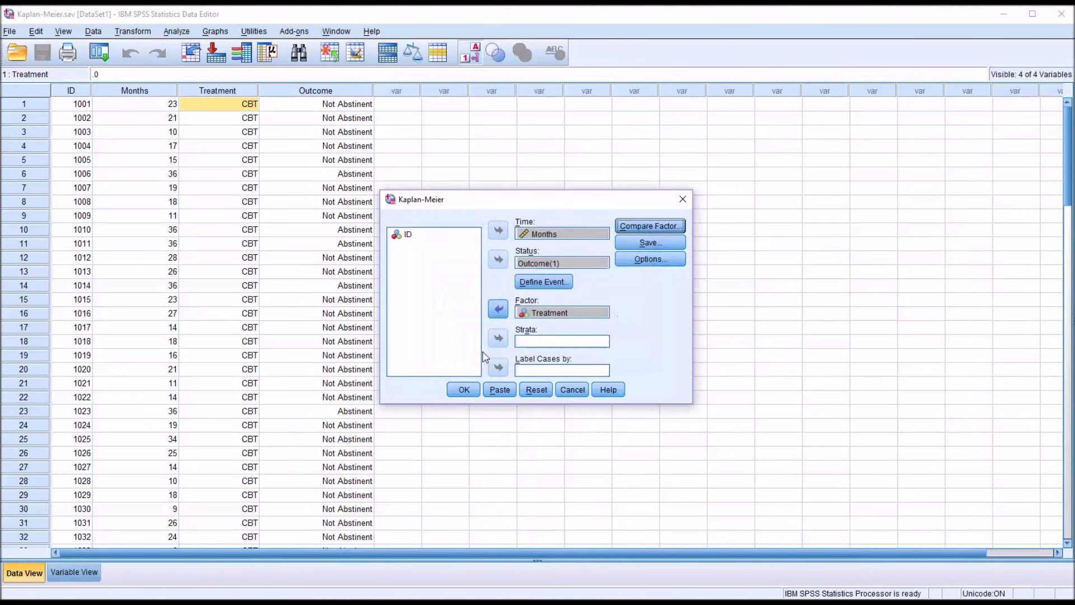
pyautogui.click(633, 243)
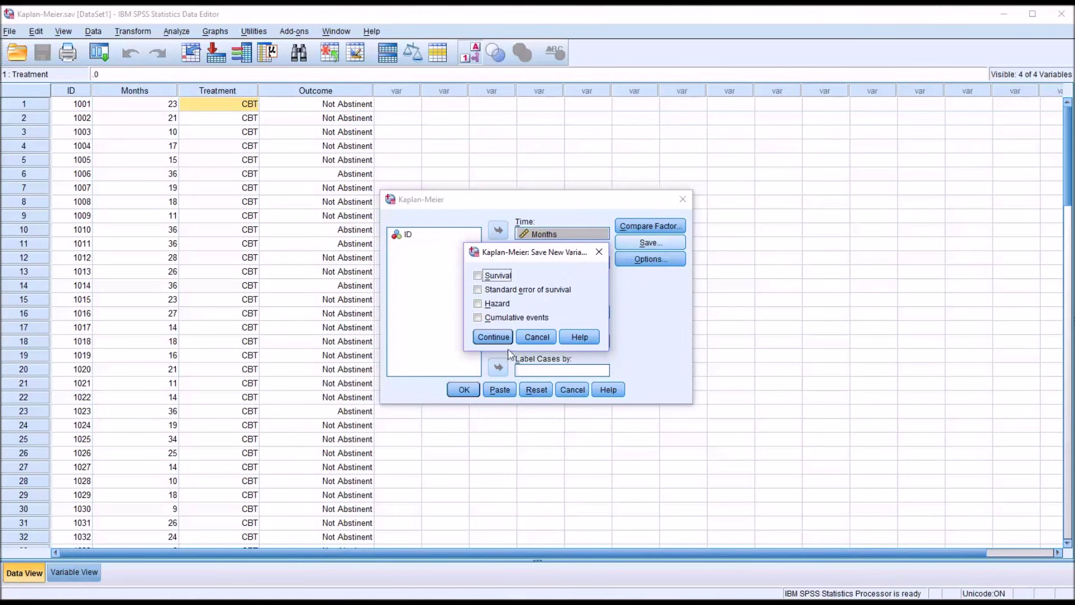
# - Skip saving new variables, add a Survival plot, and run the Kaplan-Meier analysis
pyautogui.click(533, 335)
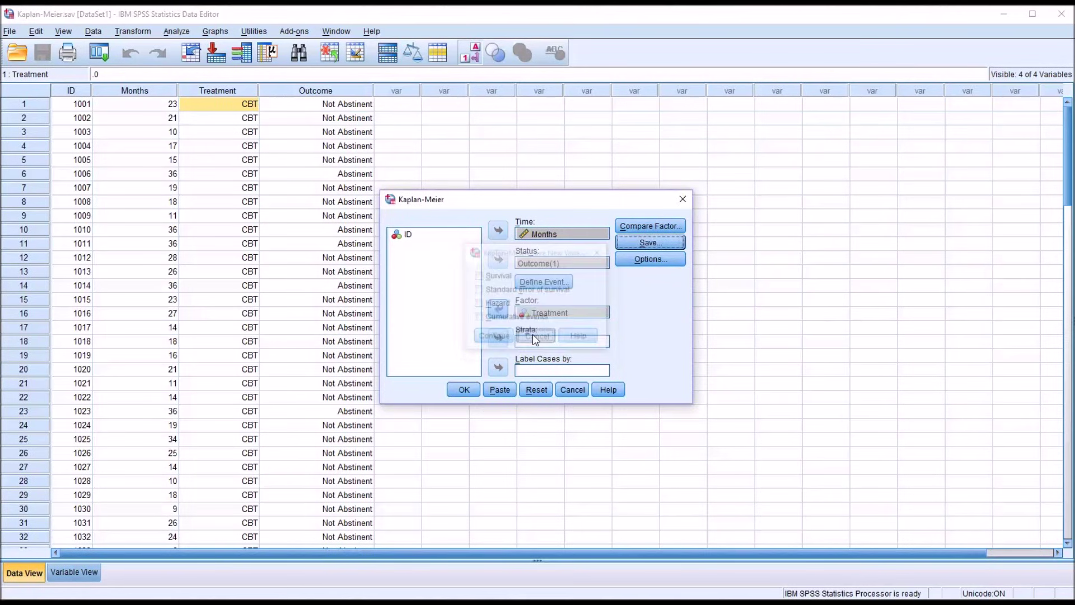
pyautogui.click(628, 261)
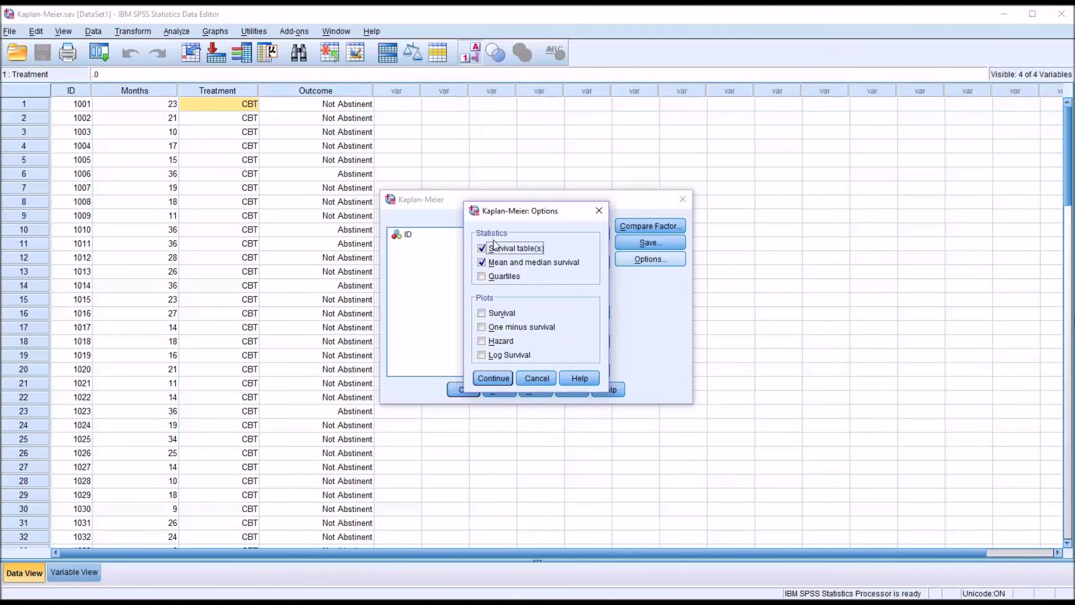
pyautogui.click(482, 314)
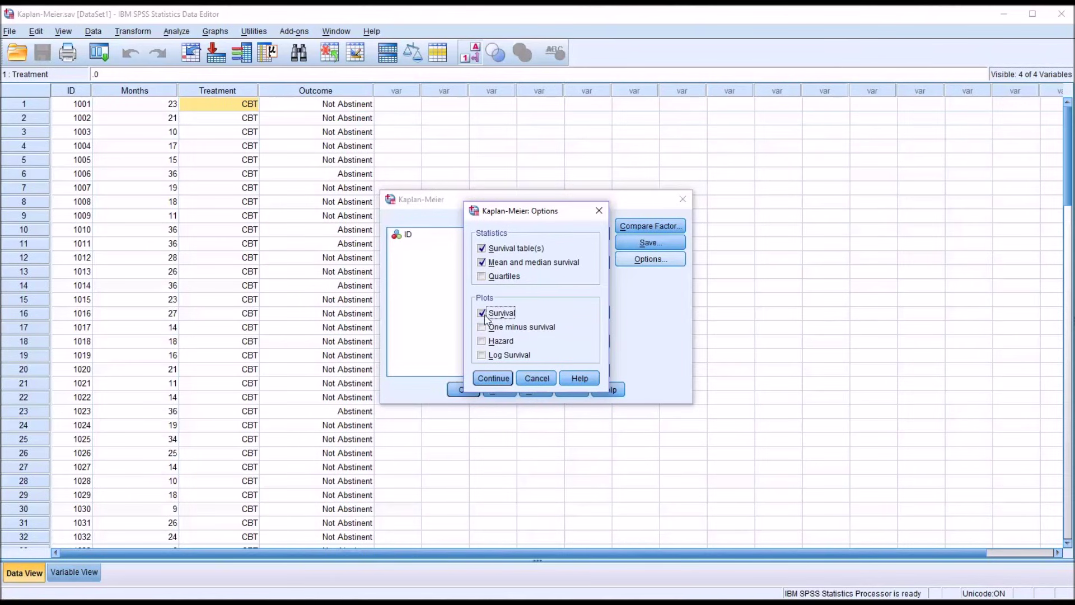
pyautogui.click(492, 378)
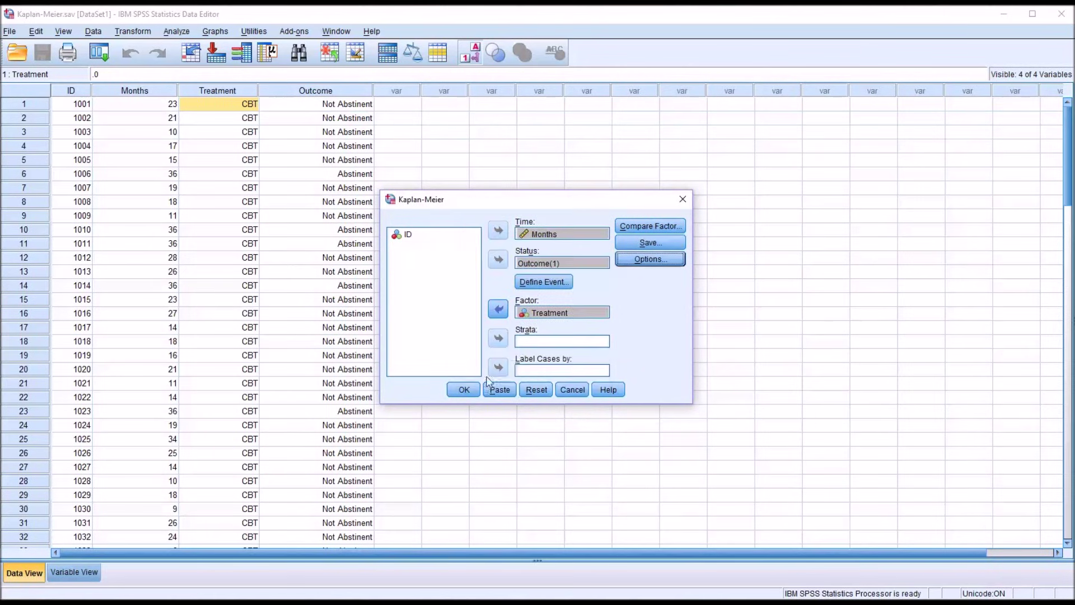
pyautogui.click(464, 390)
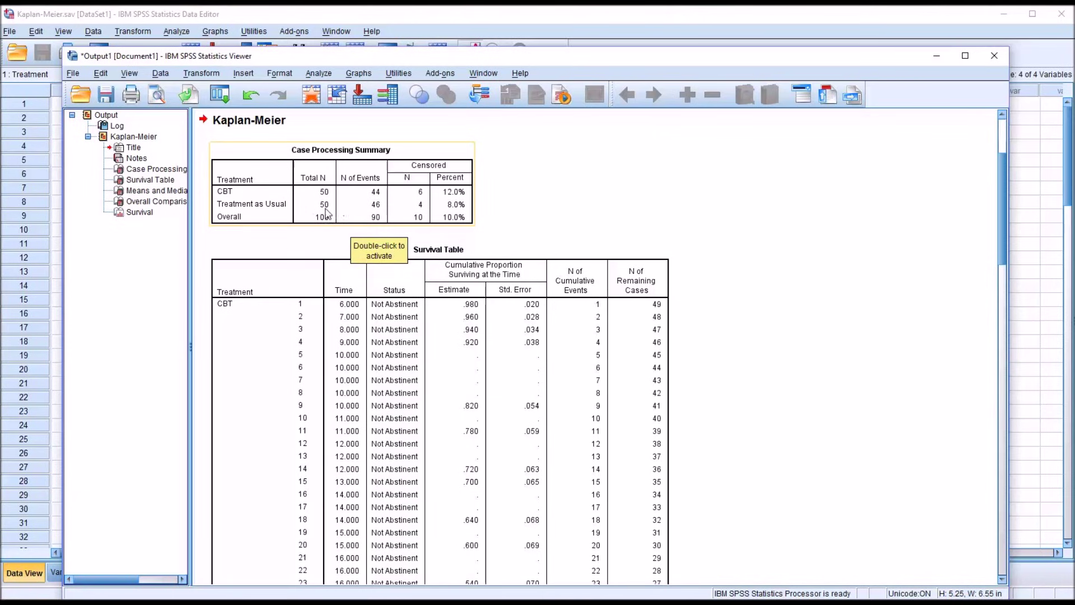
pyautogui.click(684, 289)
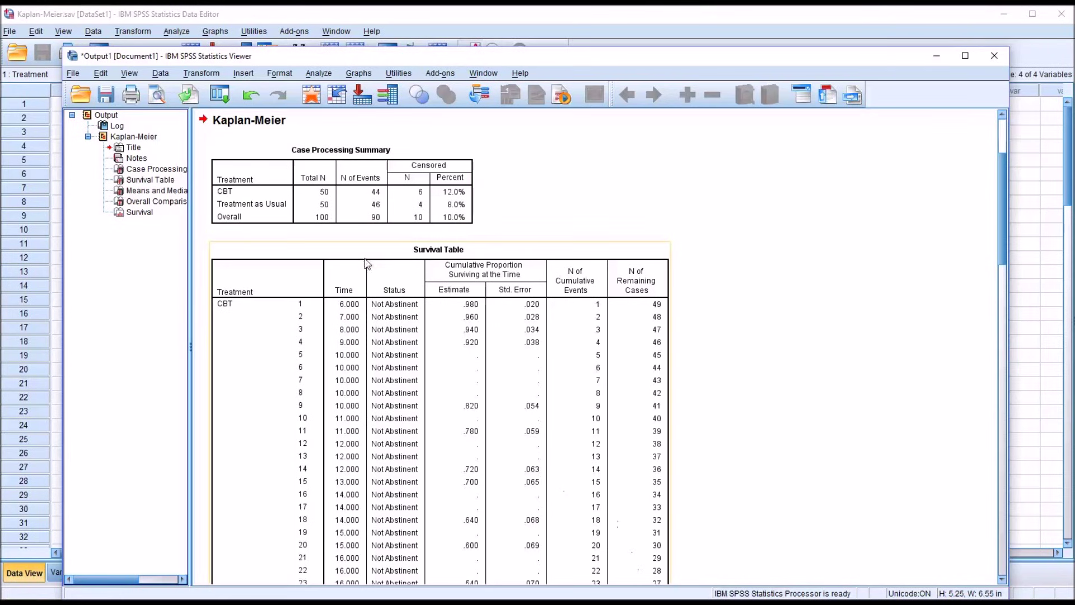
pyautogui.click(373, 206)
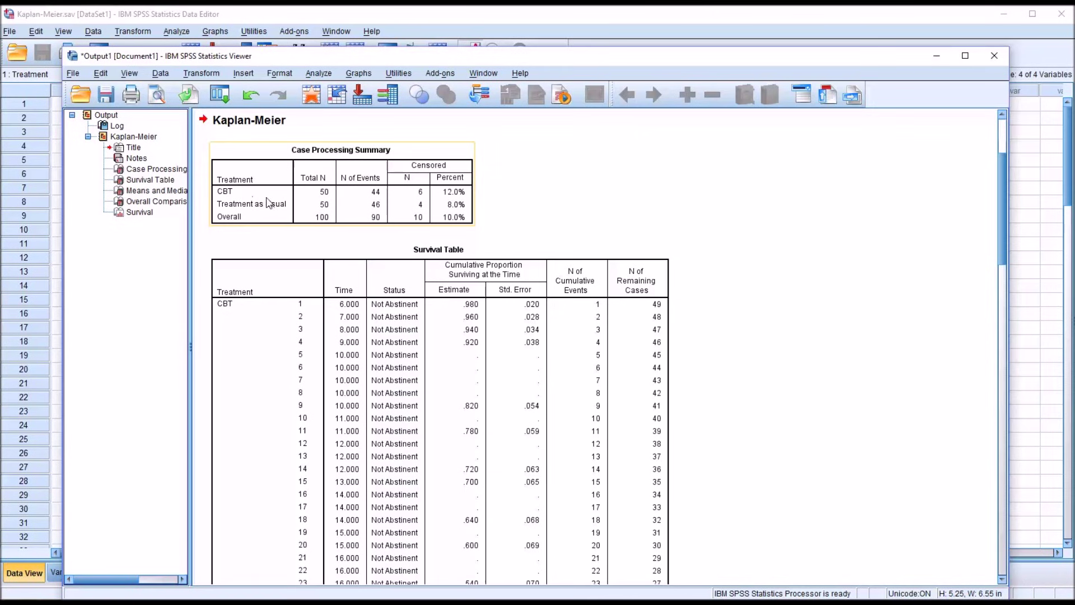
pyautogui.click(516, 207)
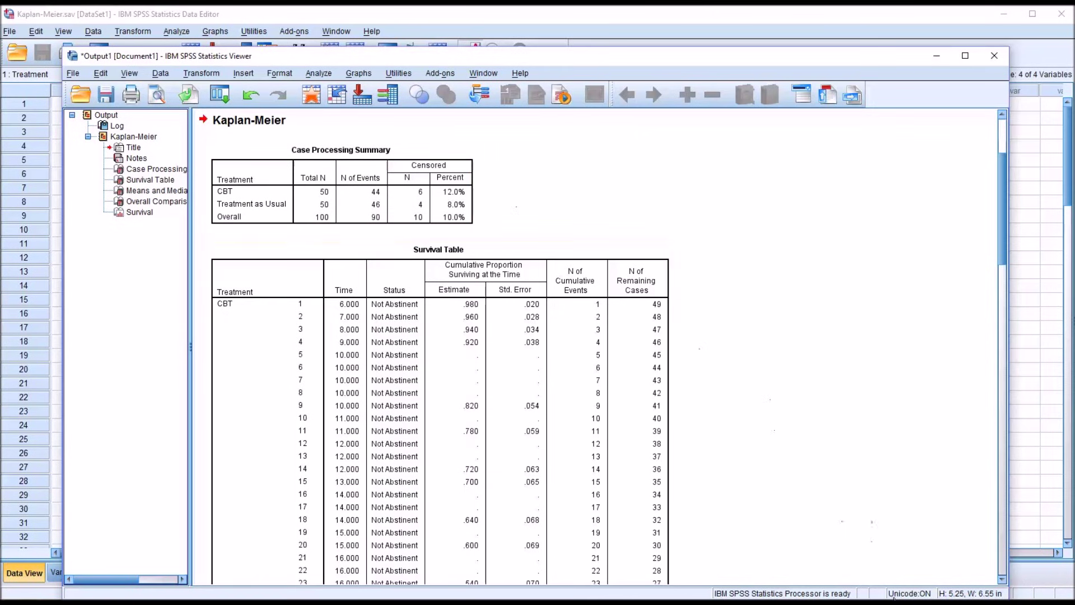
pyautogui.click(542, 344)
pyautogui.click(442, 212)
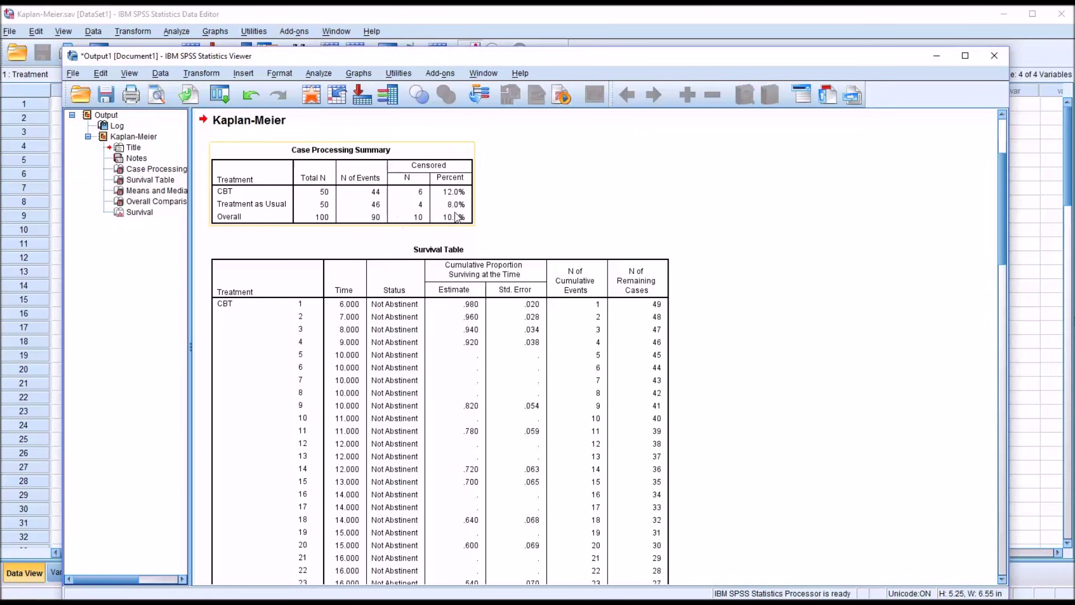
pyautogui.click(747, 307)
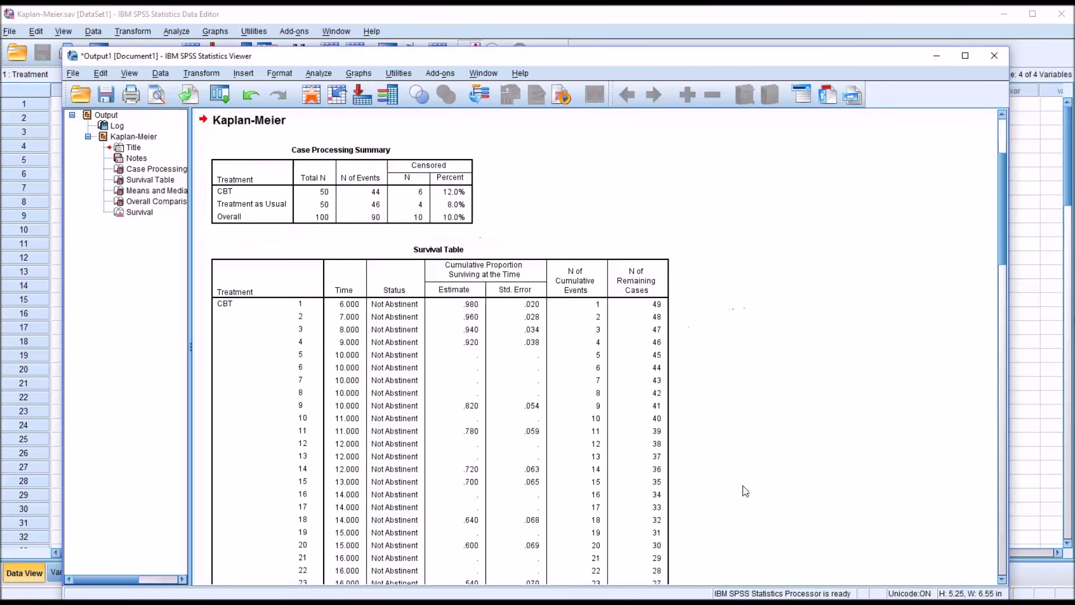
pyautogui.click(556, 355)
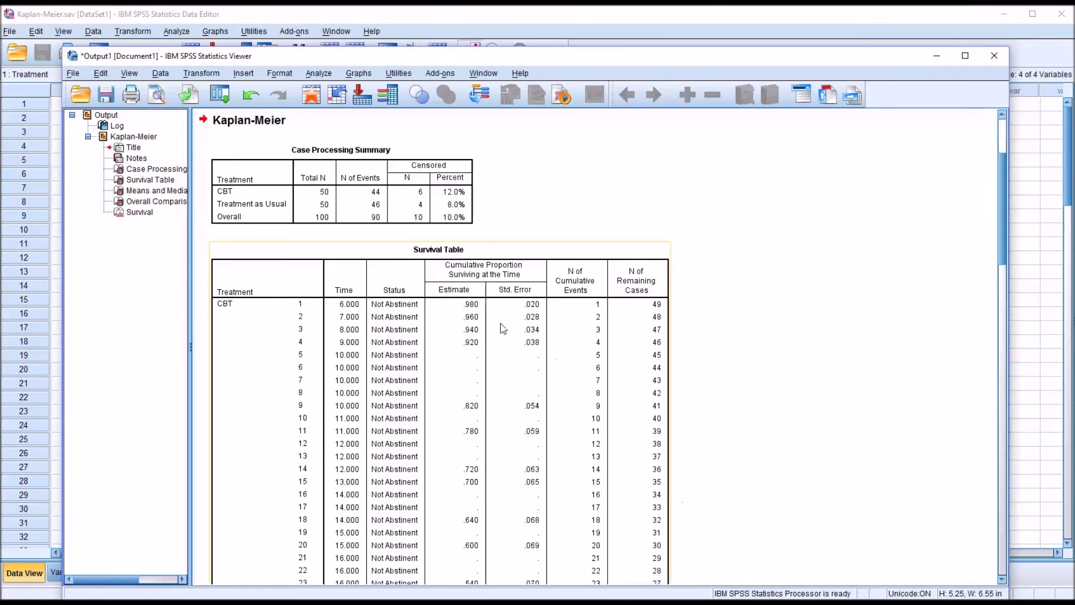
pyautogui.click(735, 246)
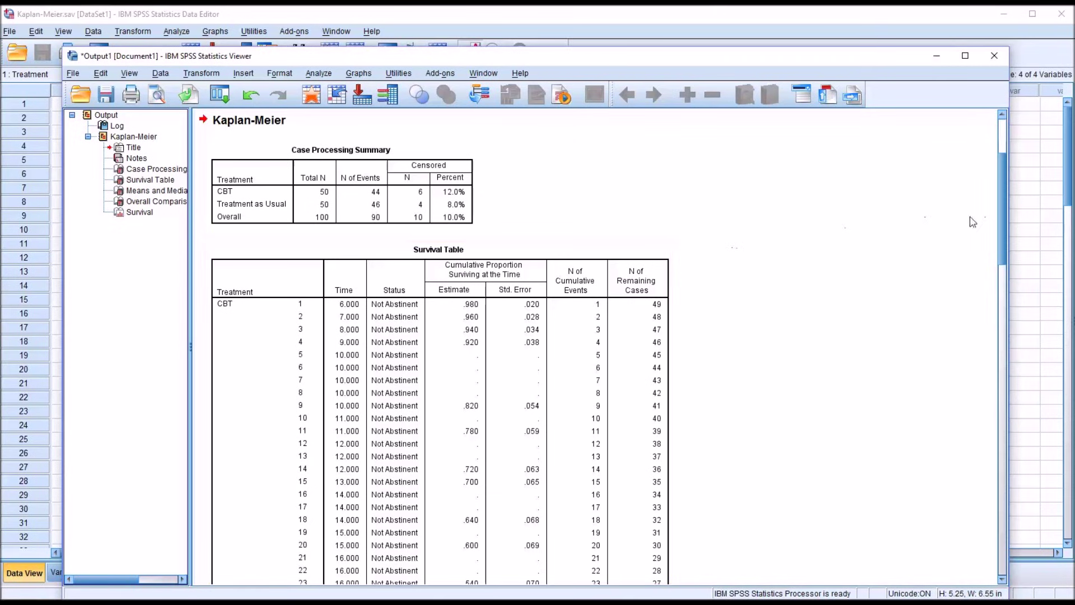
pyautogui.click(649, 307)
pyautogui.click(972, 199)
pyautogui.scroll(-10, 986, 264)
pyautogui.scroll(12, 974, 213)
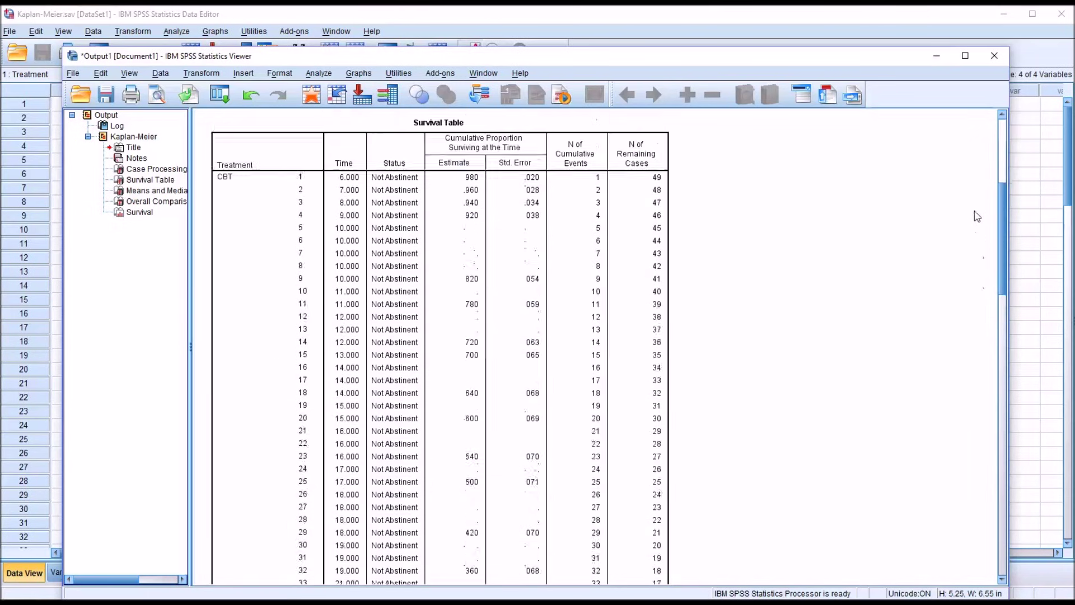
pyautogui.click(368, 338)
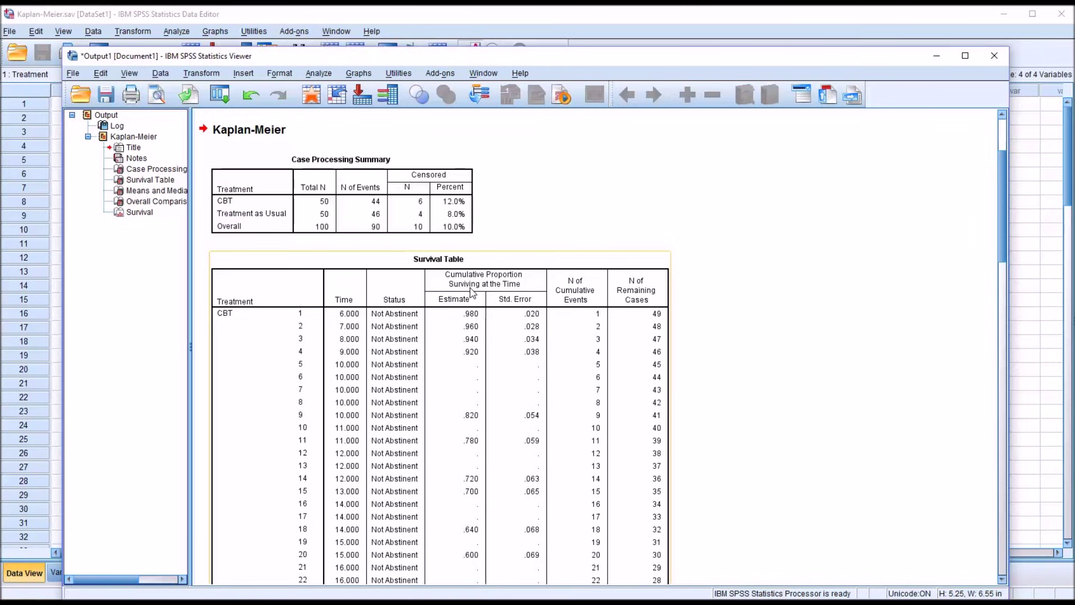
pyautogui.click(728, 391)
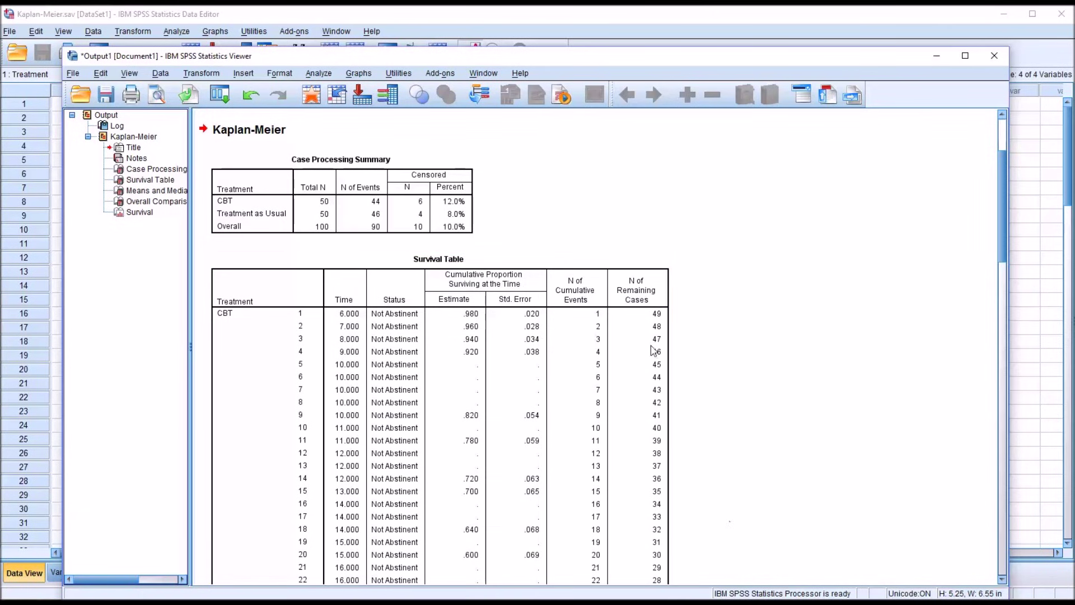
pyautogui.click(652, 351)
pyautogui.moveTo(1001, 192); pyautogui.dragTo(1044, 495)
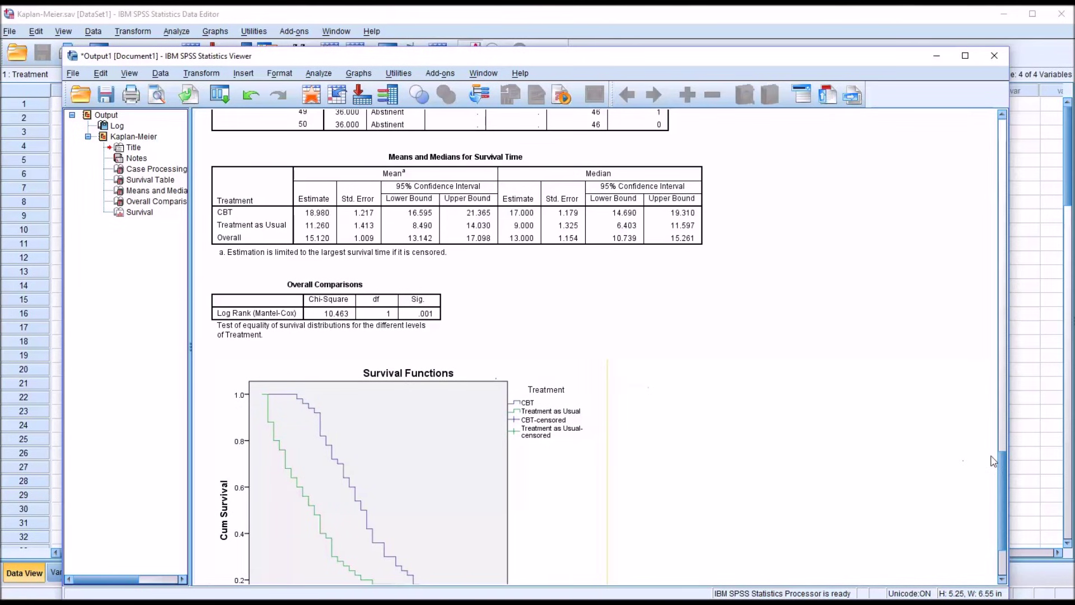
# - Bring the full CBT vs Treatment as Usual survival chart into view and select it
pyautogui.moveTo(1000, 458); pyautogui.dragTo(1000, 477)
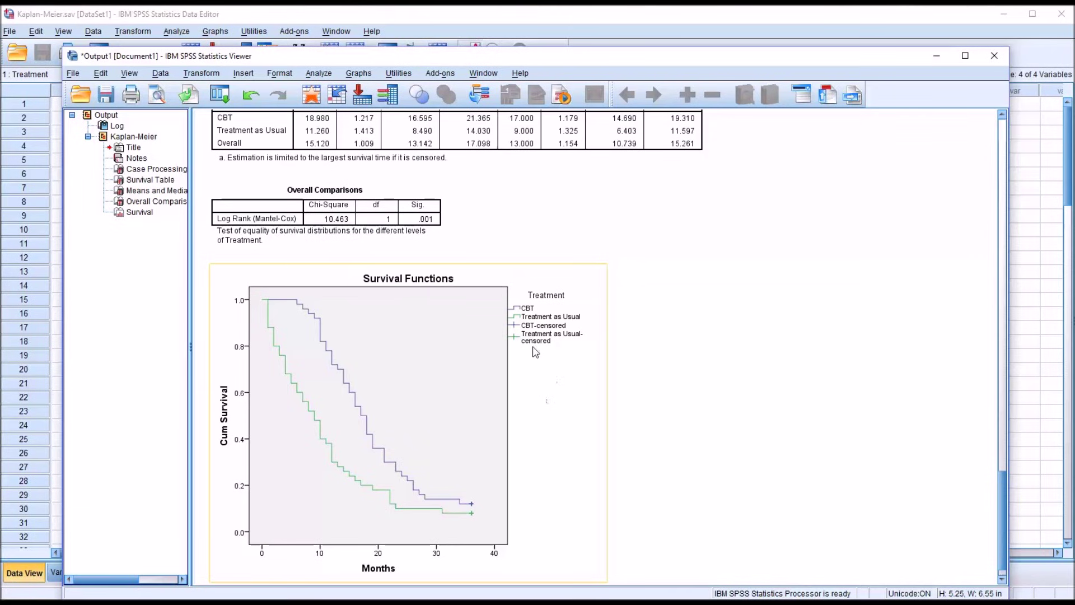
pyautogui.doubleClick(577, 448)
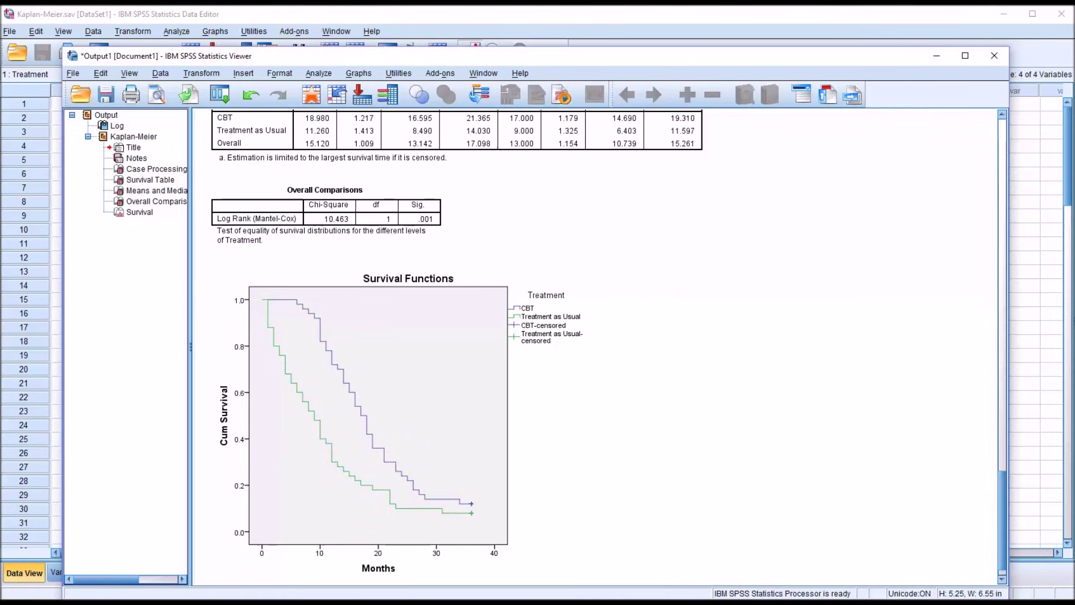
pyautogui.click(566, 358)
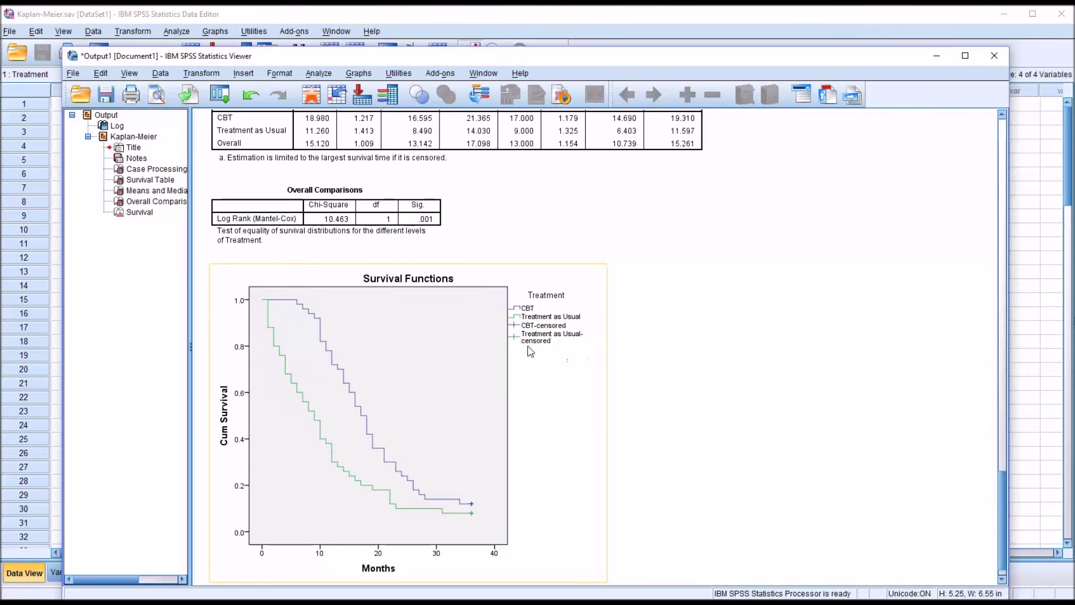
pyautogui.doubleClick(582, 354)
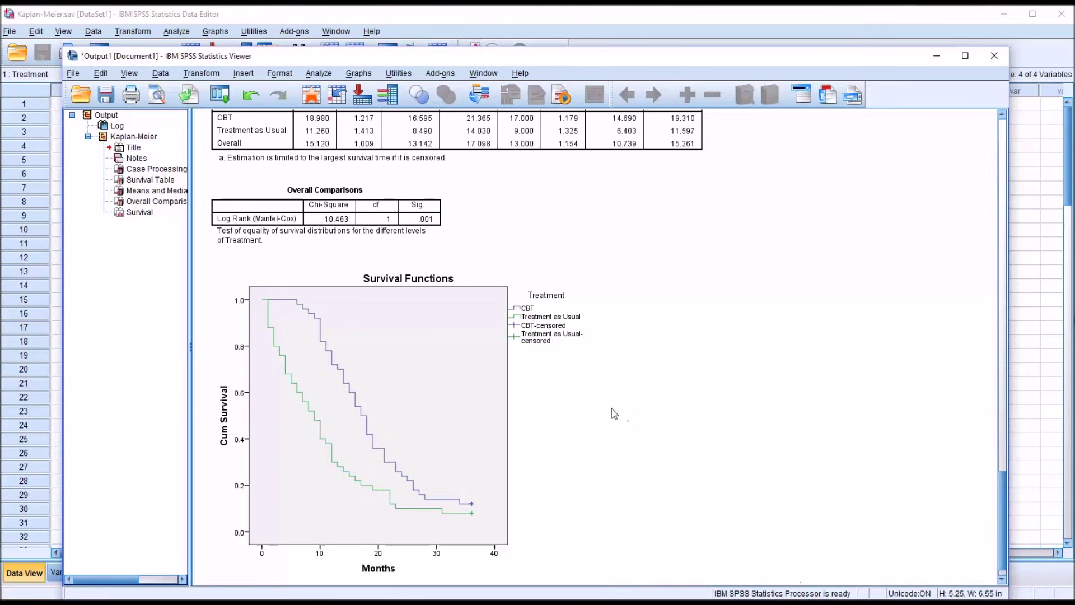
pyautogui.click(593, 420)
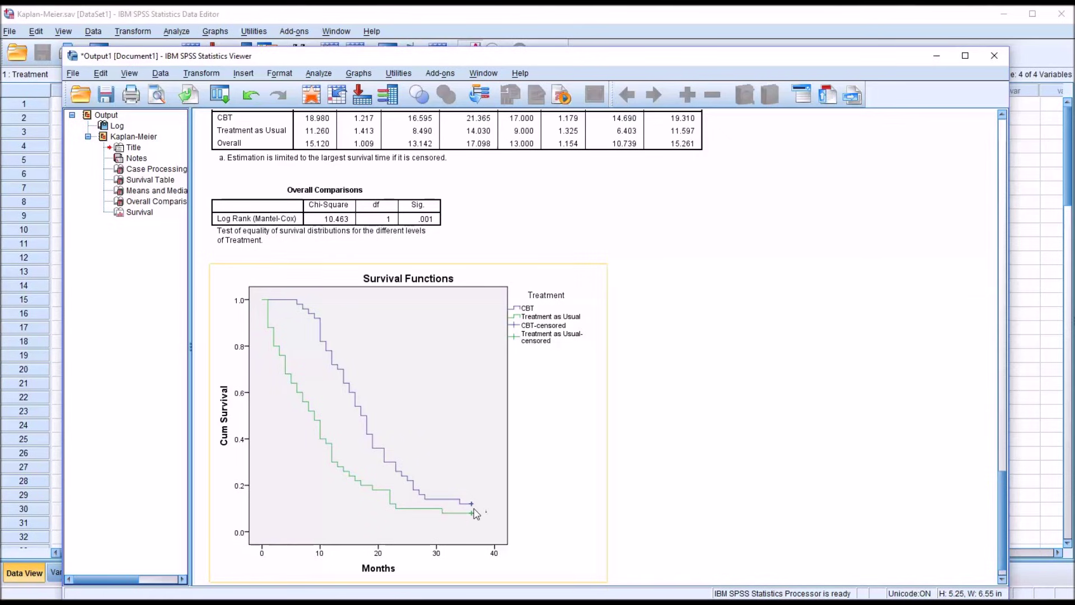
pyautogui.click(777, 562)
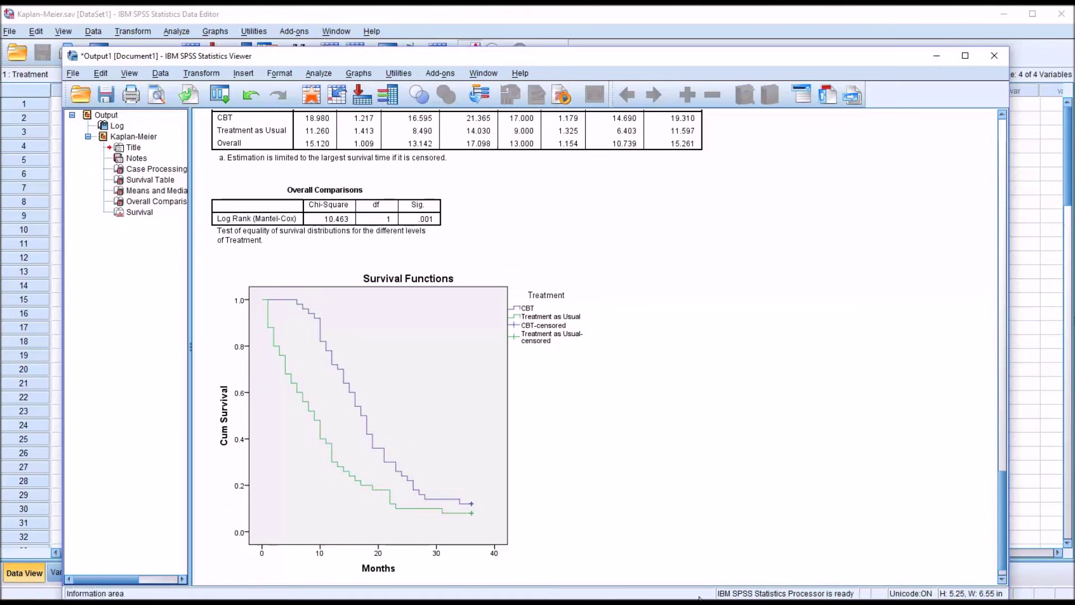
pyautogui.click(536, 517)
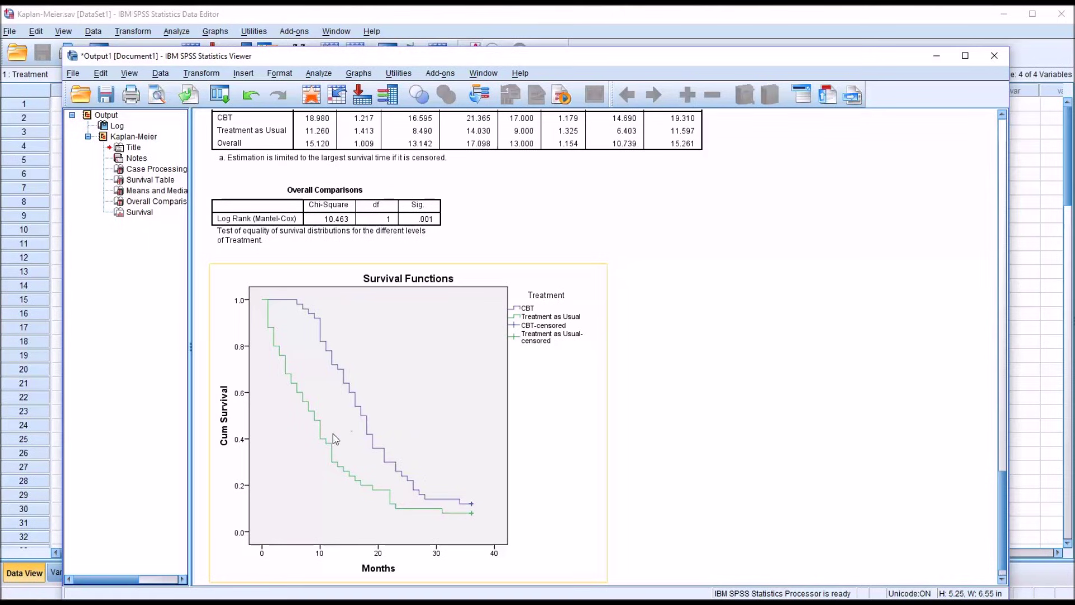
pyautogui.click(653, 553)
pyautogui.click(449, 438)
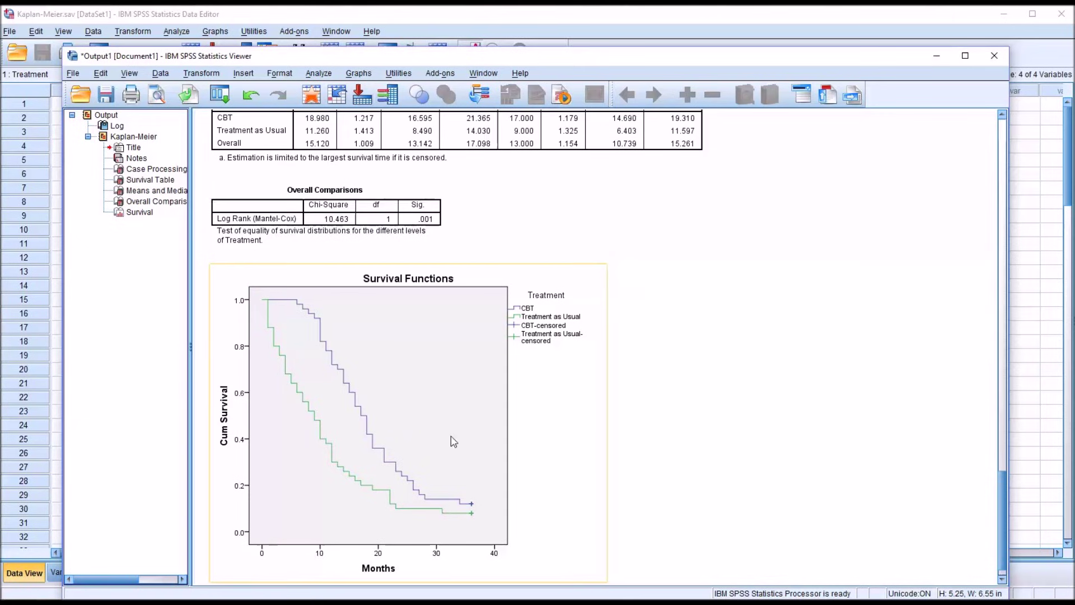